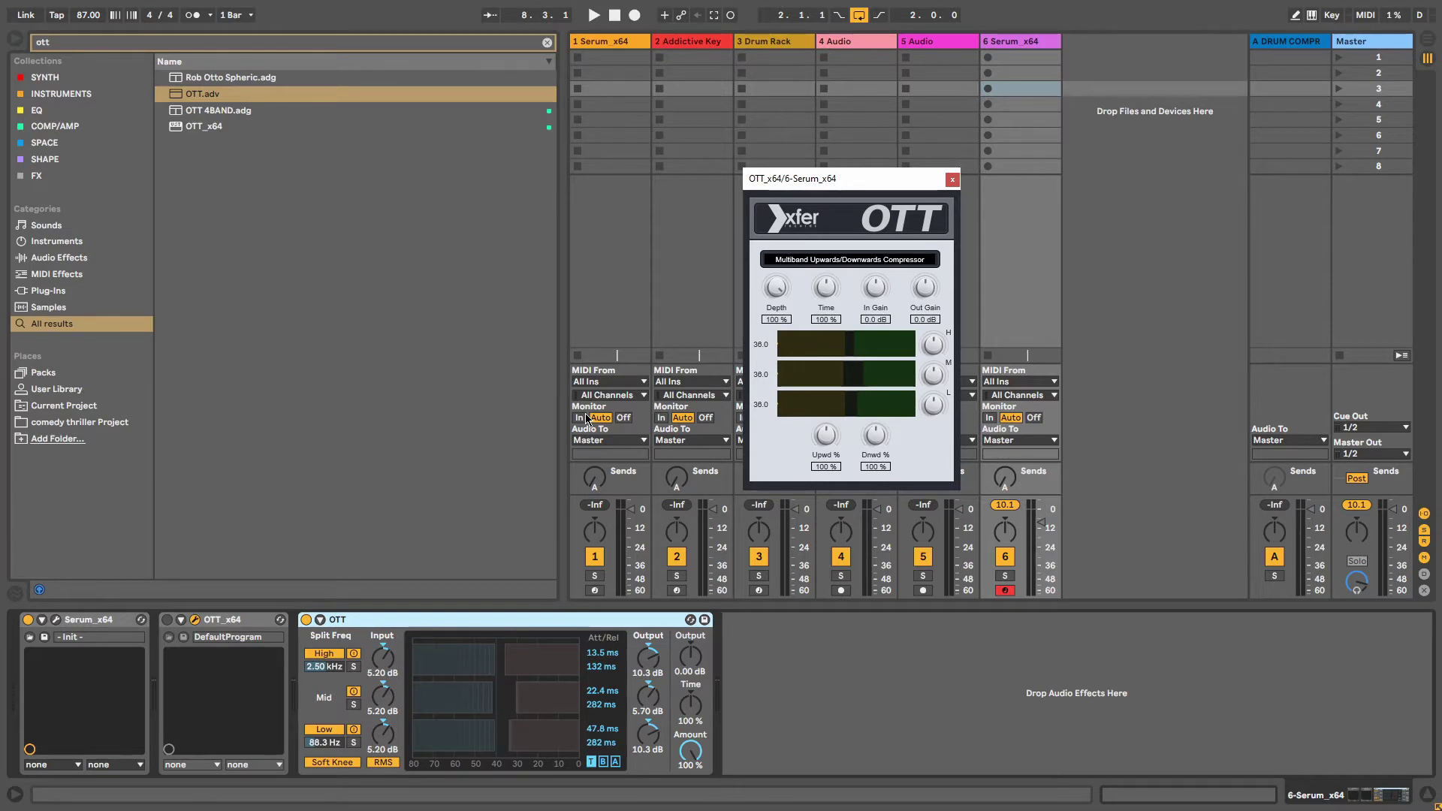
- Reposition the OTT_x64 window and delete the stock OTT device from the Serum chain
drag(834, 184, 897, 181)
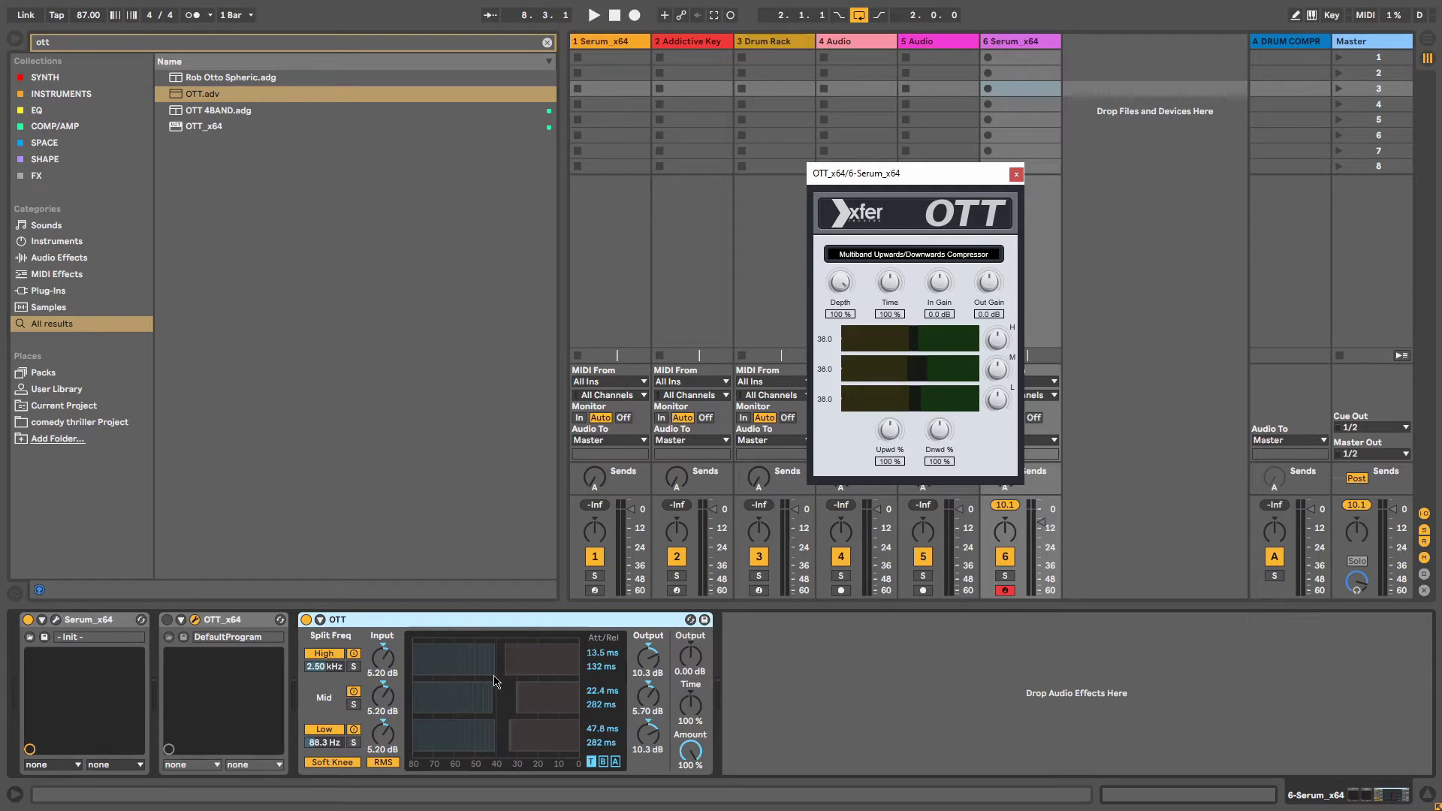
click(433, 632)
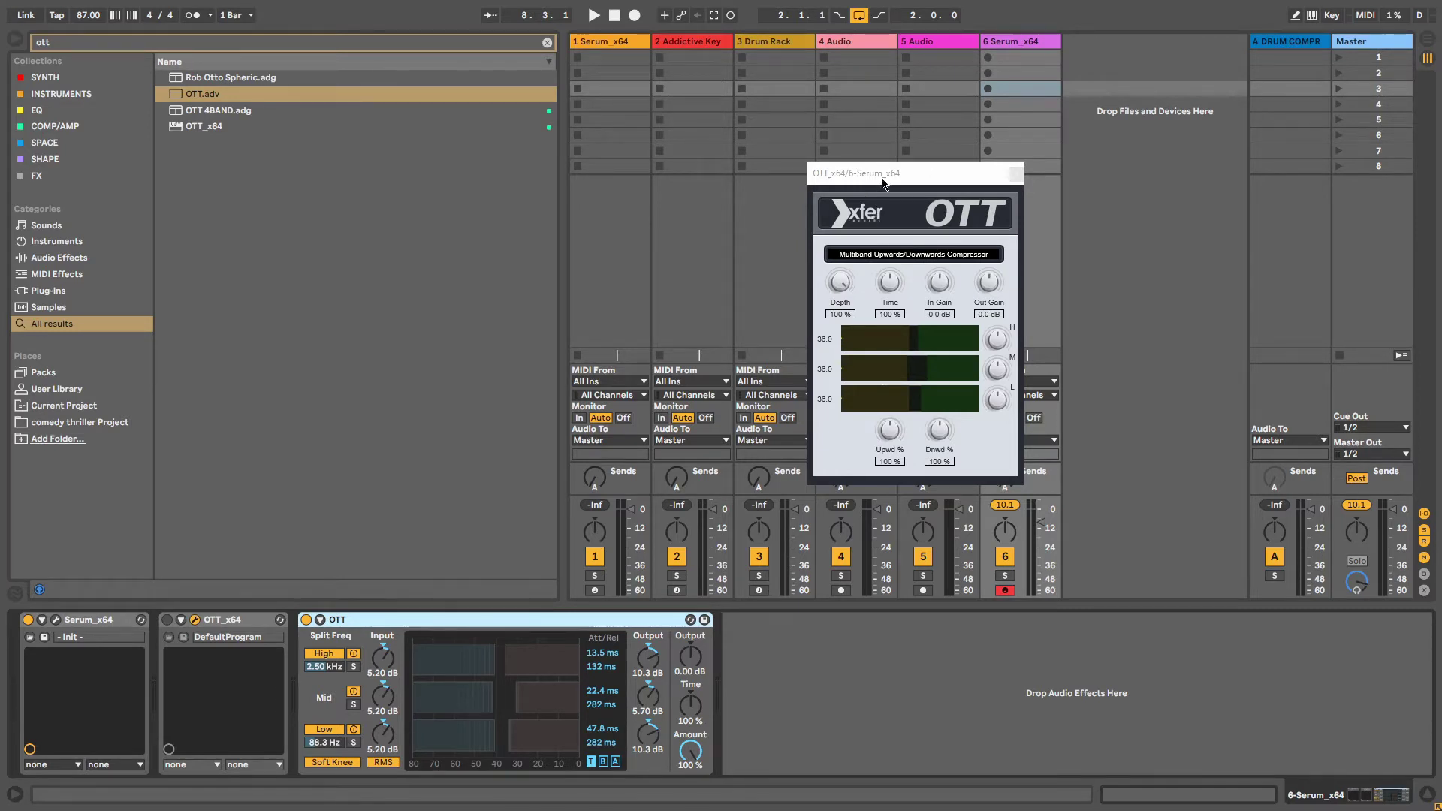
drag(890, 180, 825, 217)
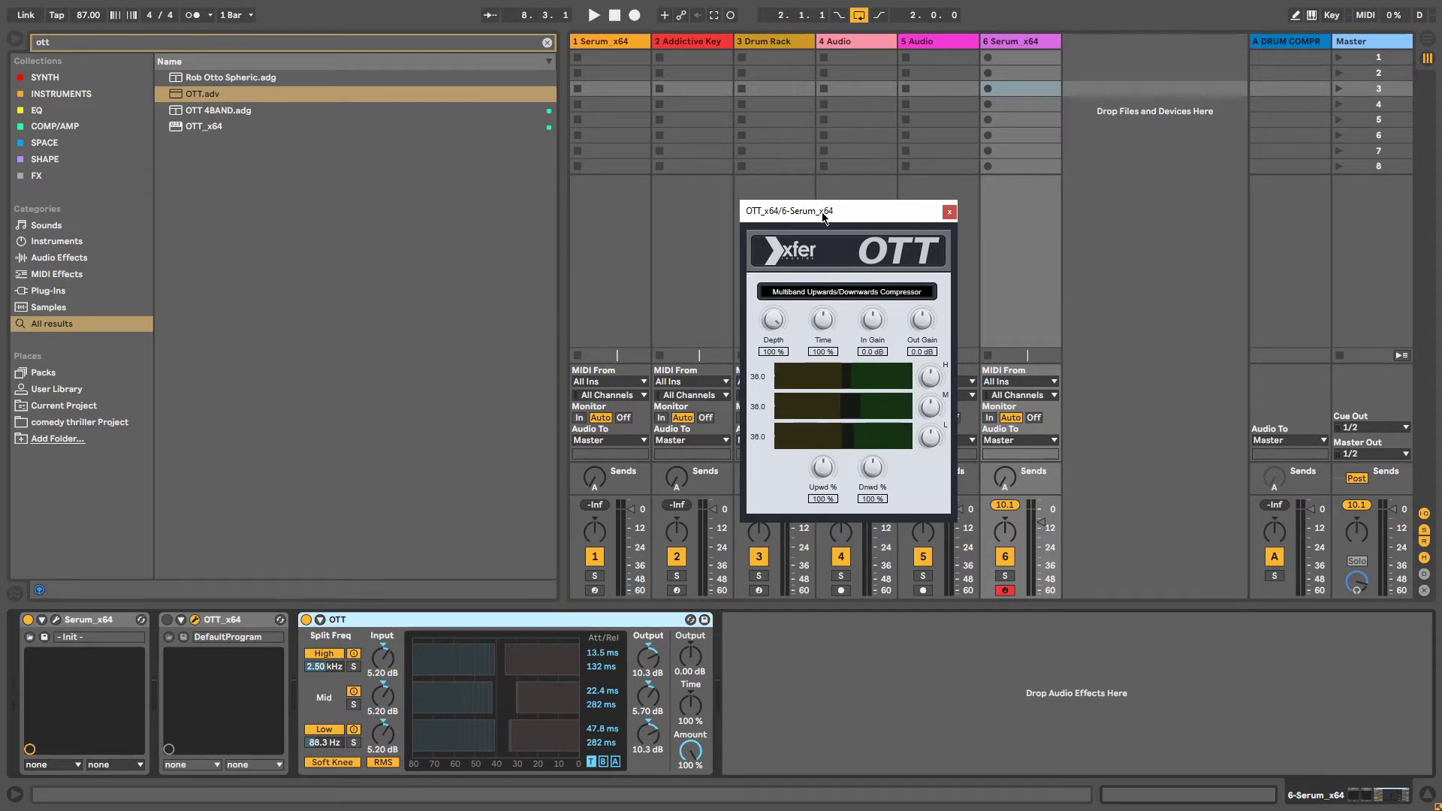
click(582, 625)
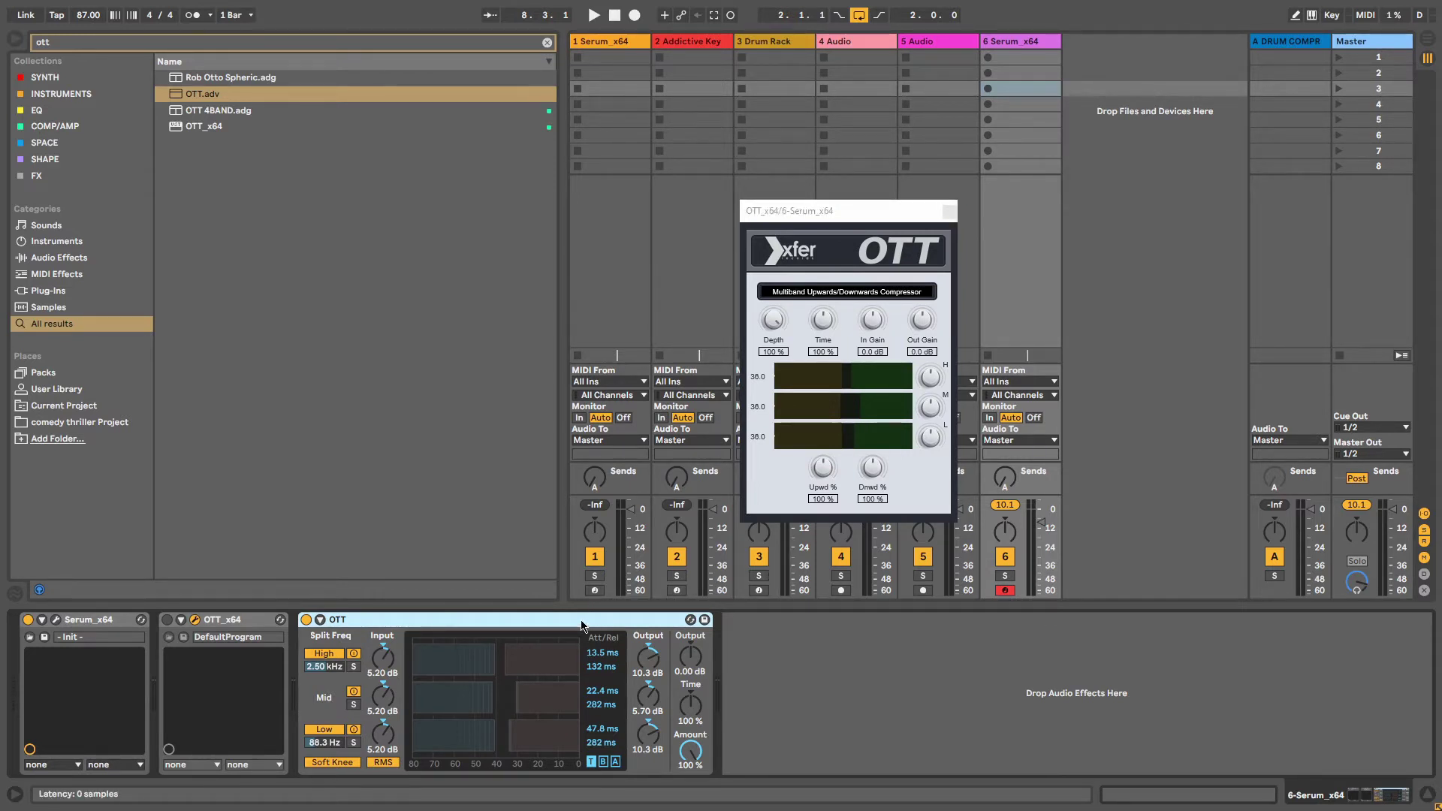
key(Delete)
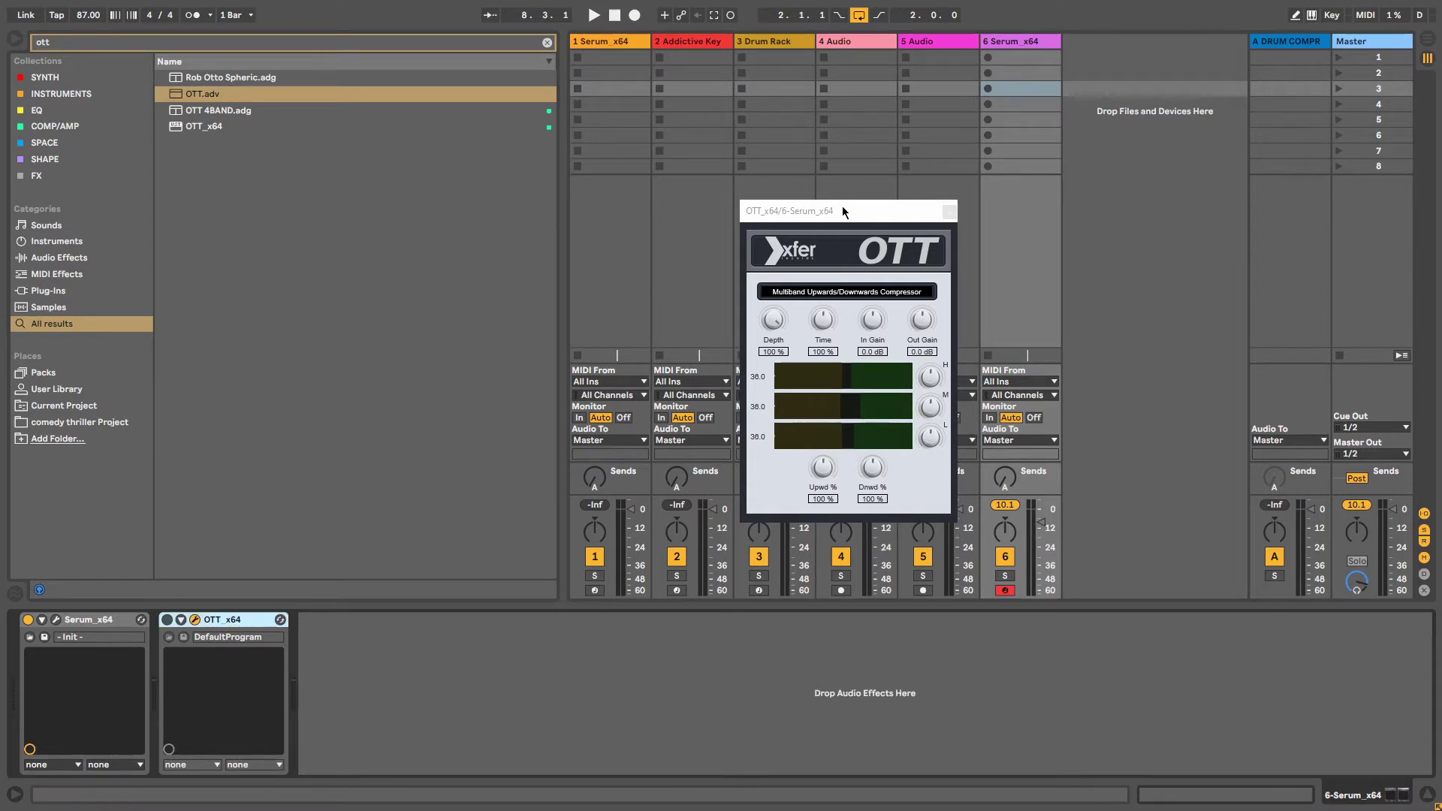
- Open Serum's editor on its FX page and enable the Compressor in multiband mode
drag(843, 211, 866, 179)
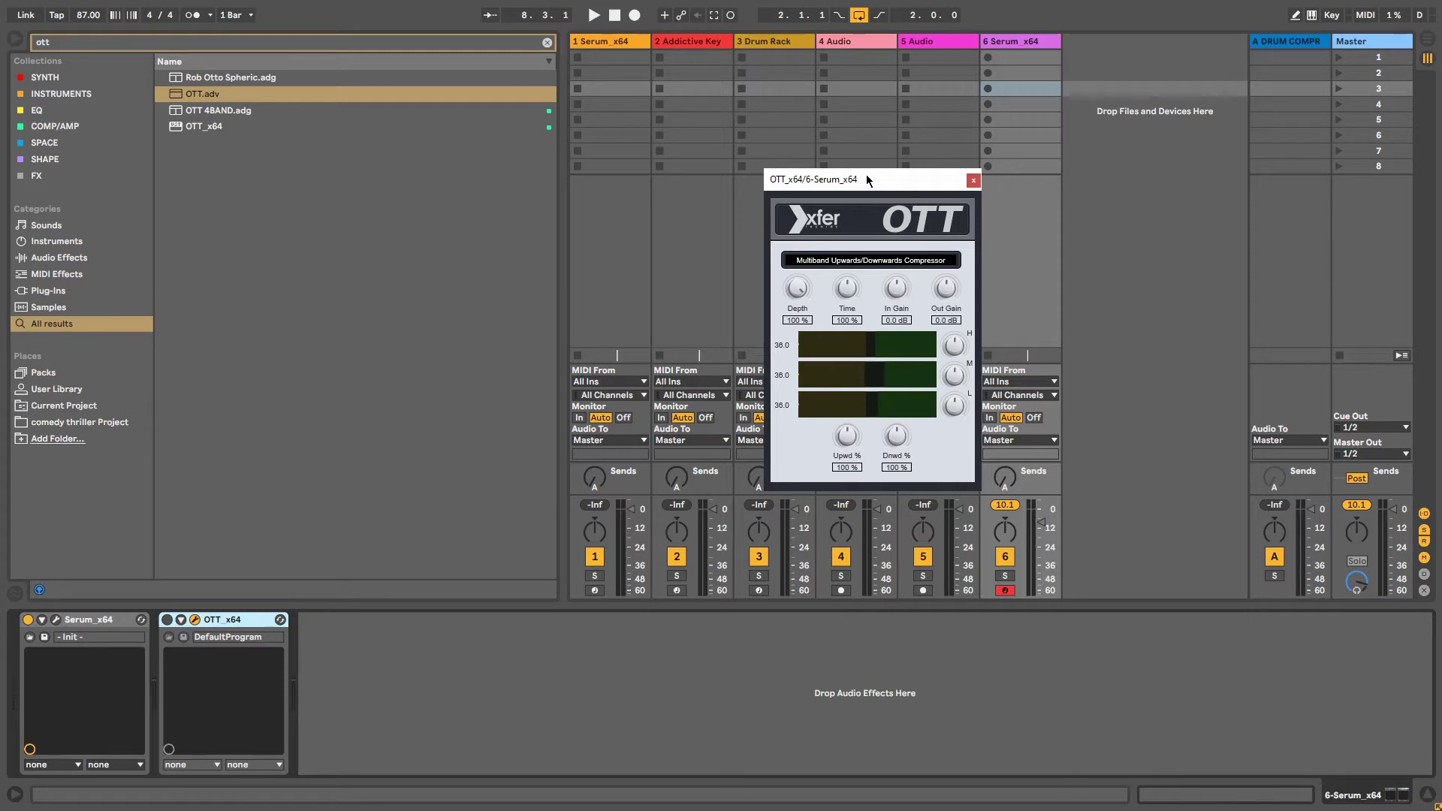
click(142, 652)
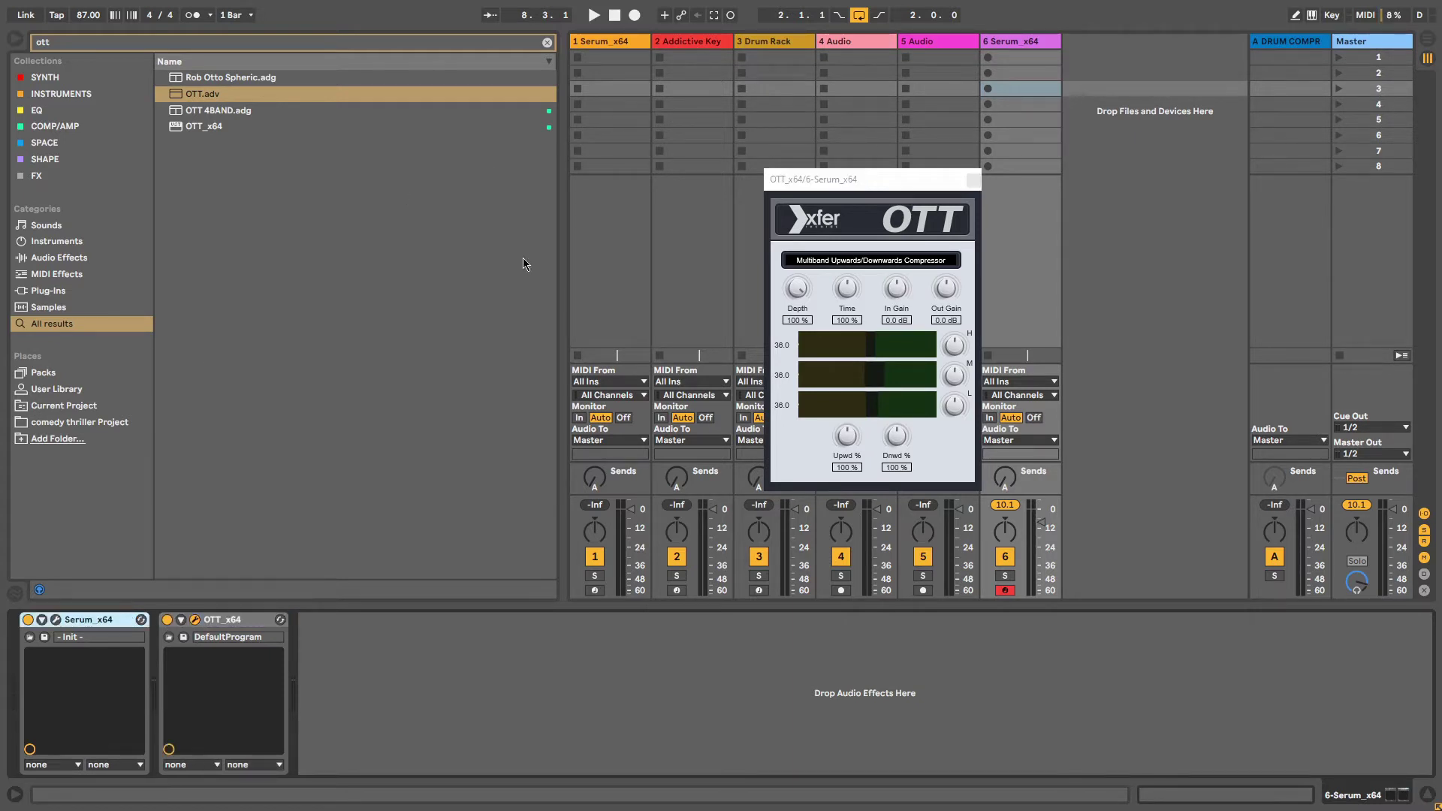
click(57, 620)
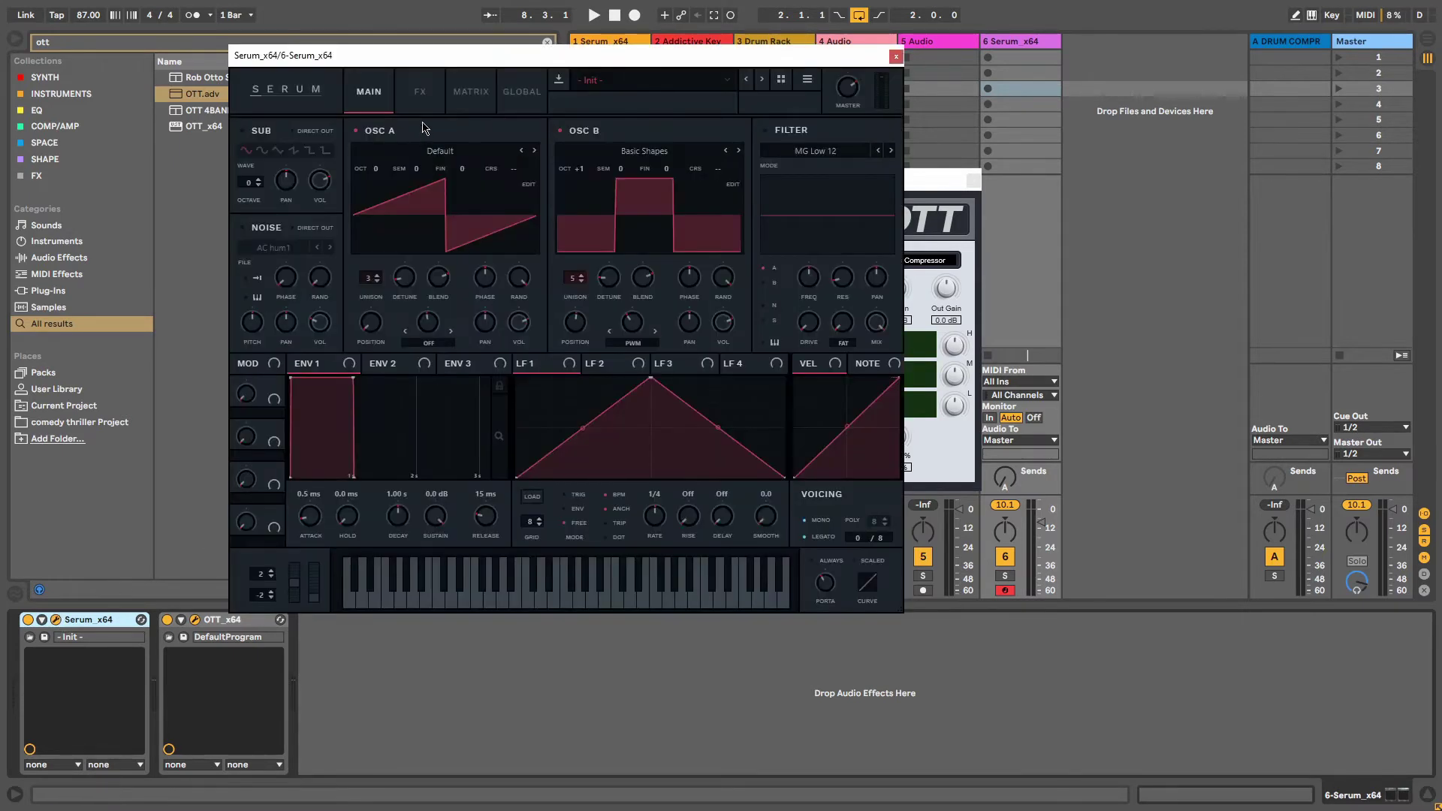
click(420, 91)
click(245, 268)
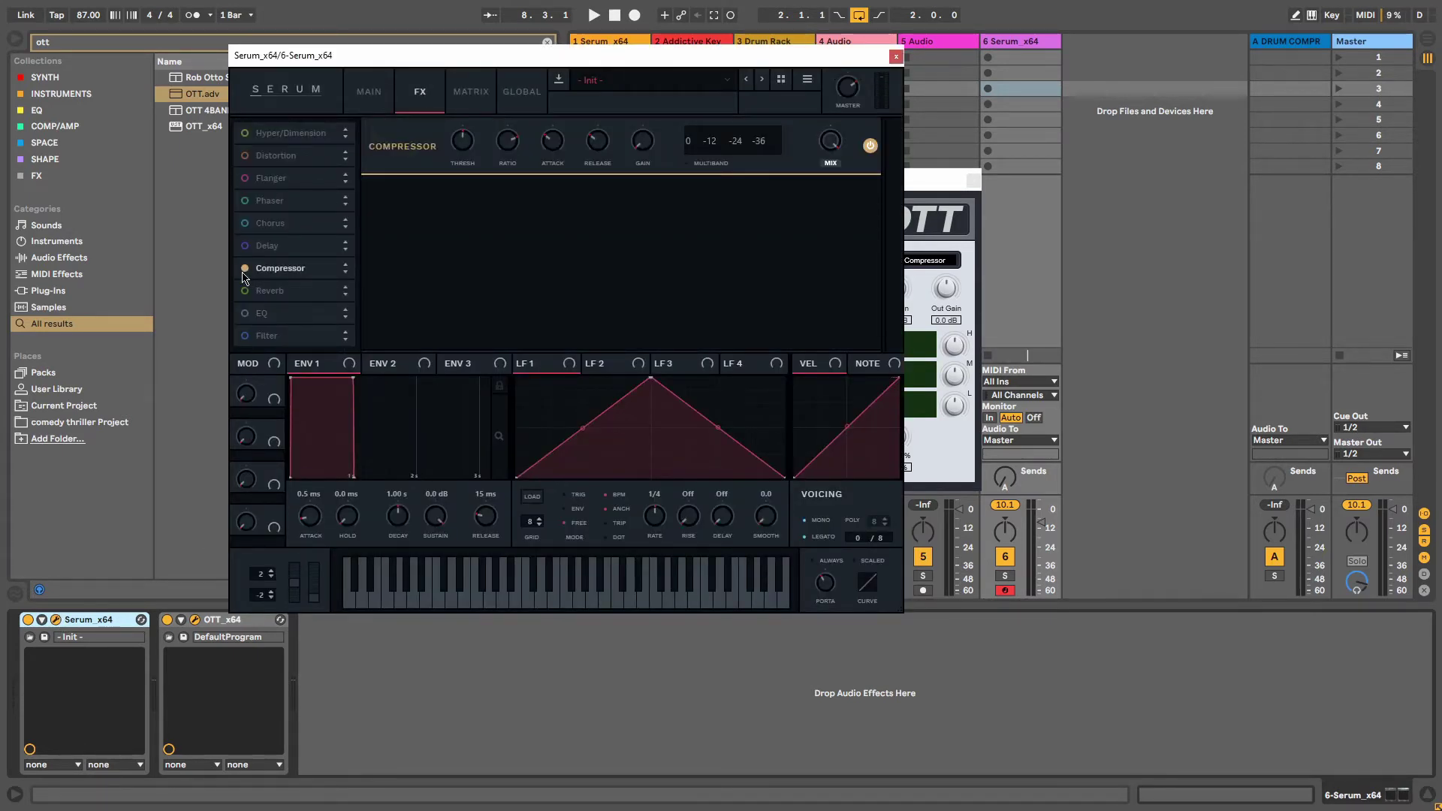
click(687, 165)
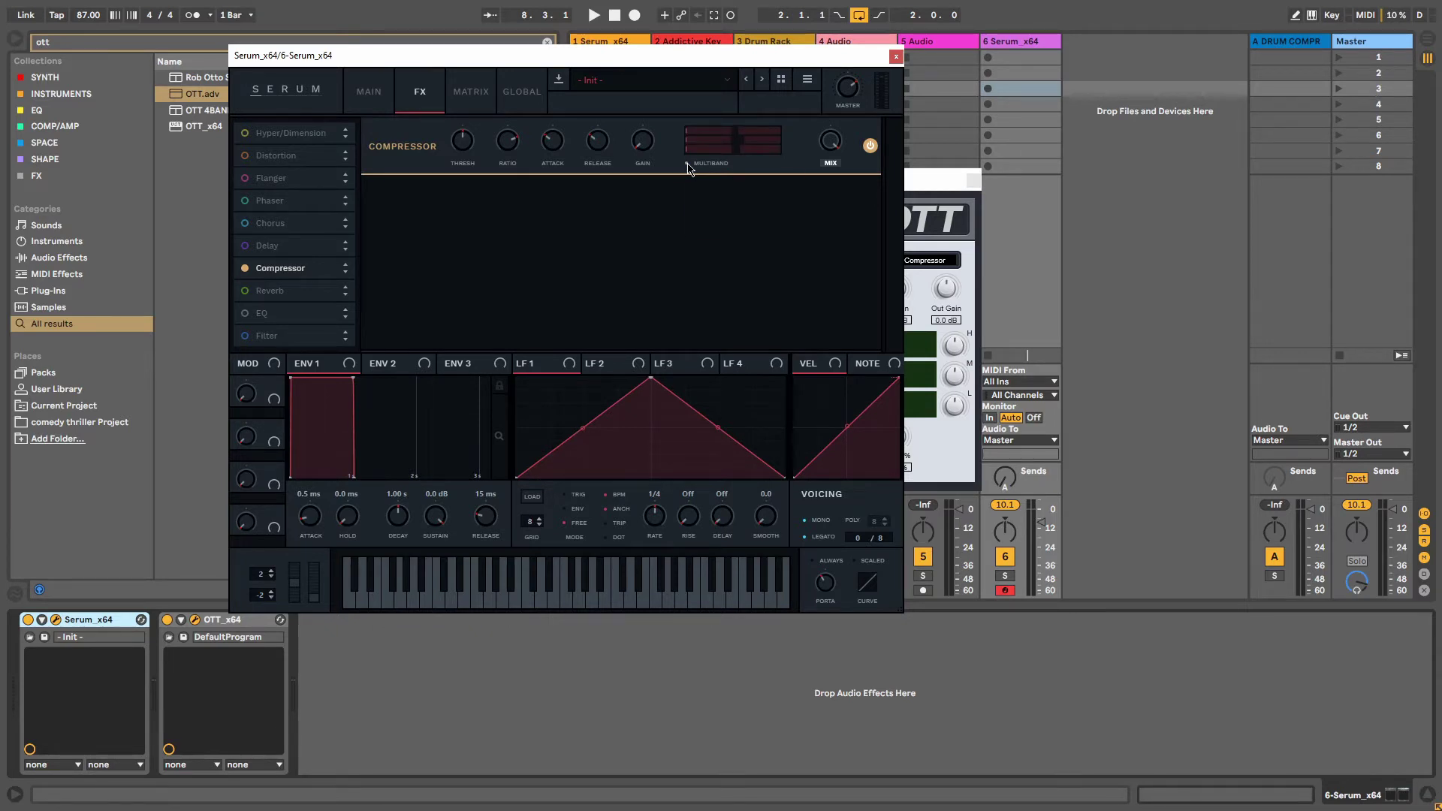
- Arrange the Serum and OTT windows side by side, turn the Compressor off, and return to the oscillator page
drag(751, 57, 670, 60)
click(875, 186)
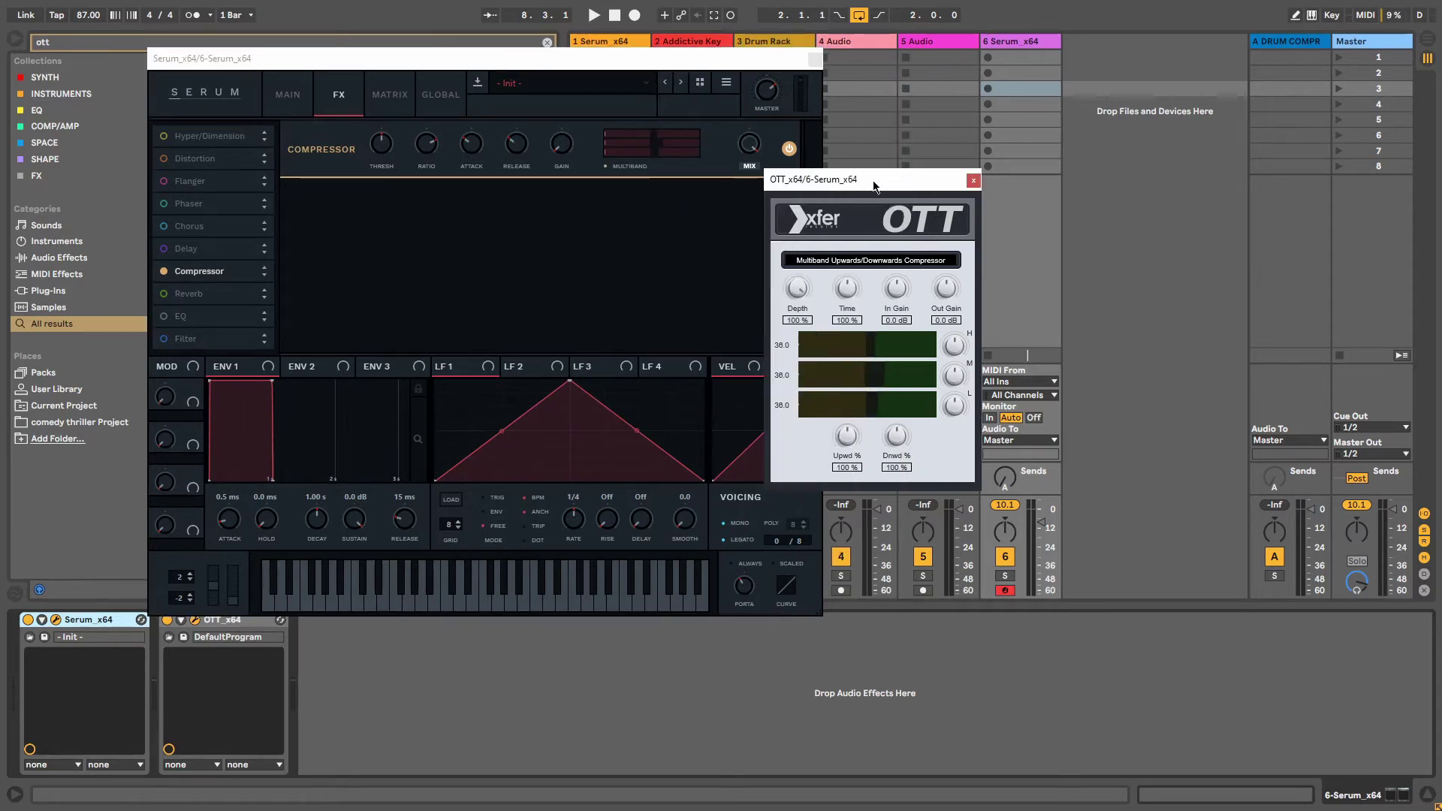
drag(875, 187, 925, 103)
click(794, 164)
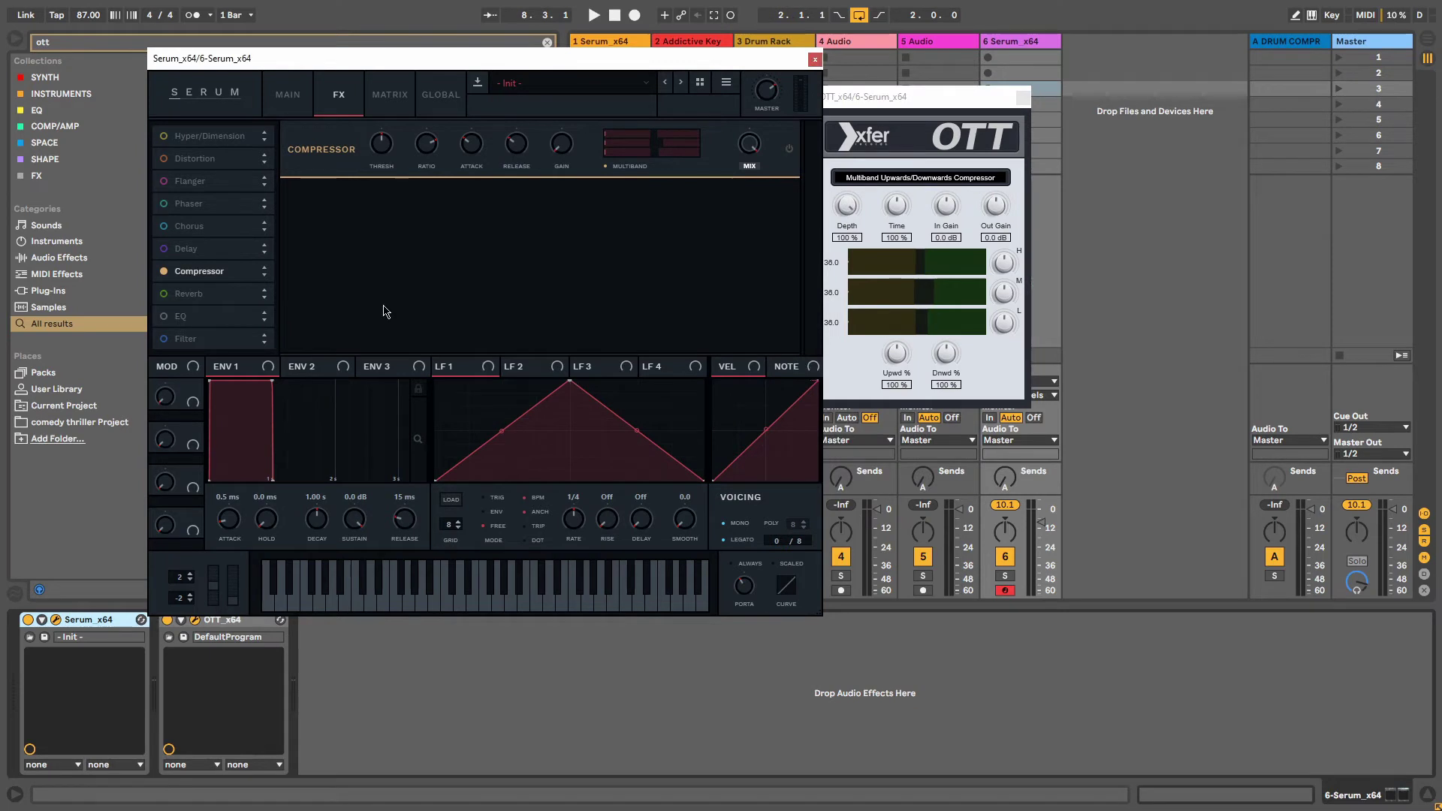
click(163, 271)
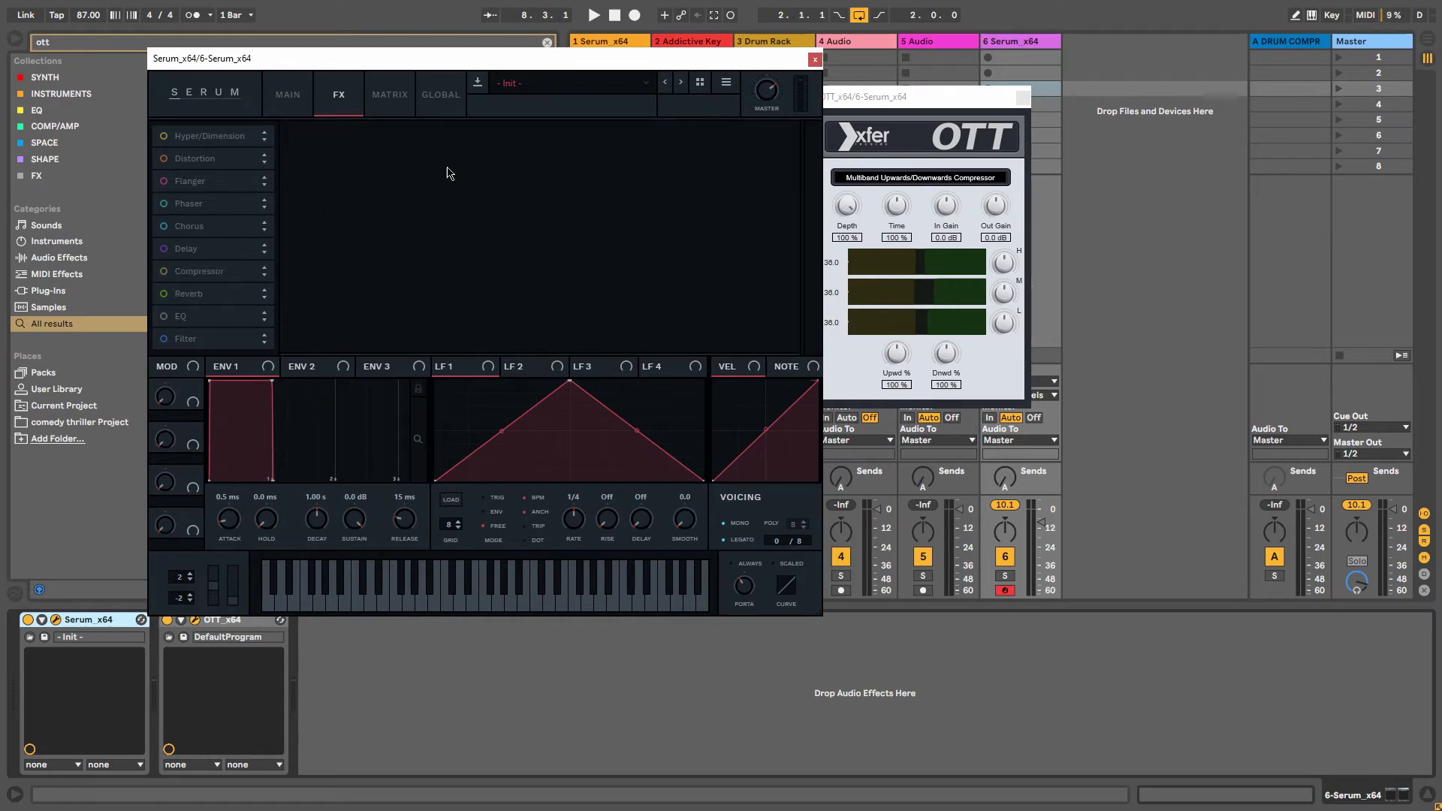
click(288, 94)
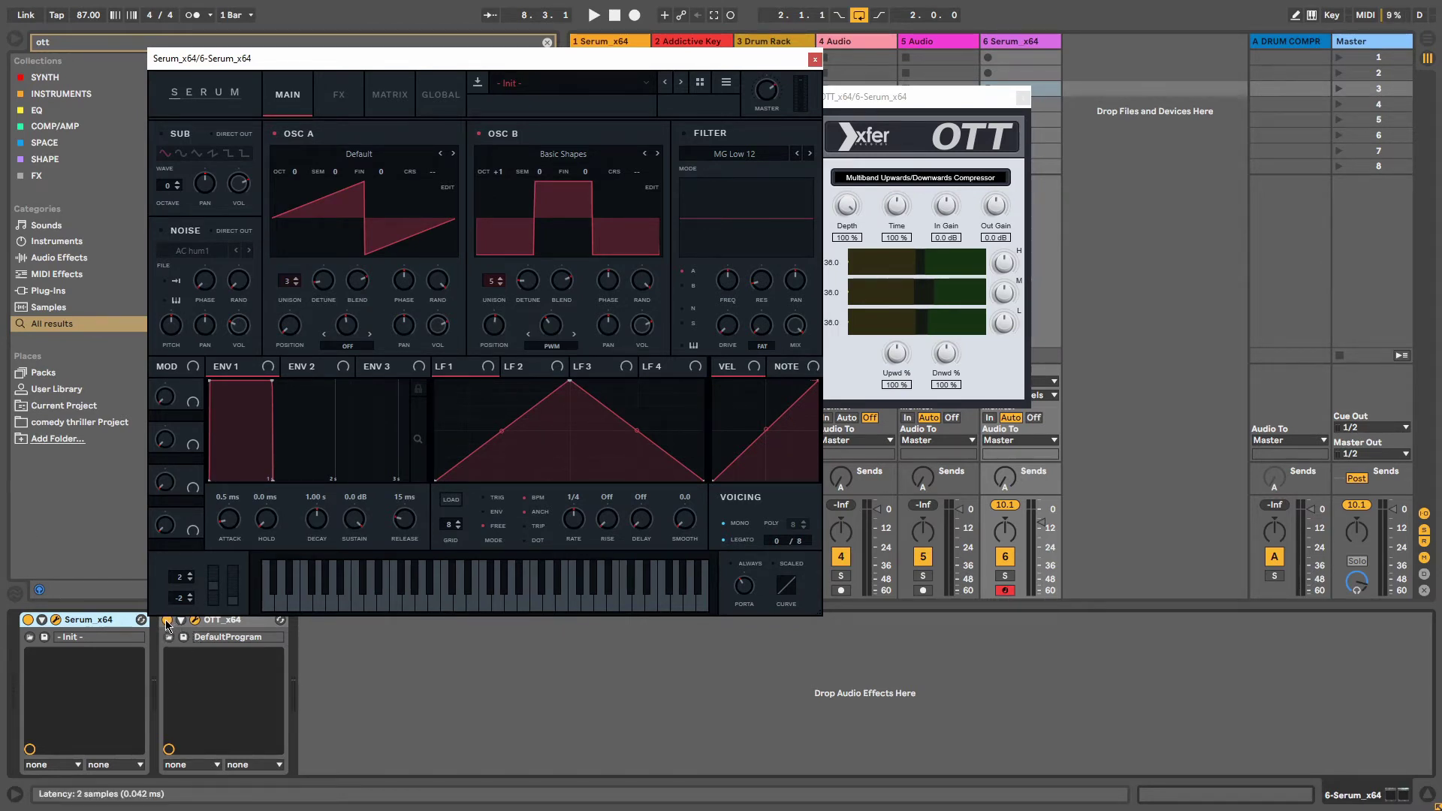
- Move the Serum window up-left and switch the OTT_x64 device back on
drag(581, 72, 533, 27)
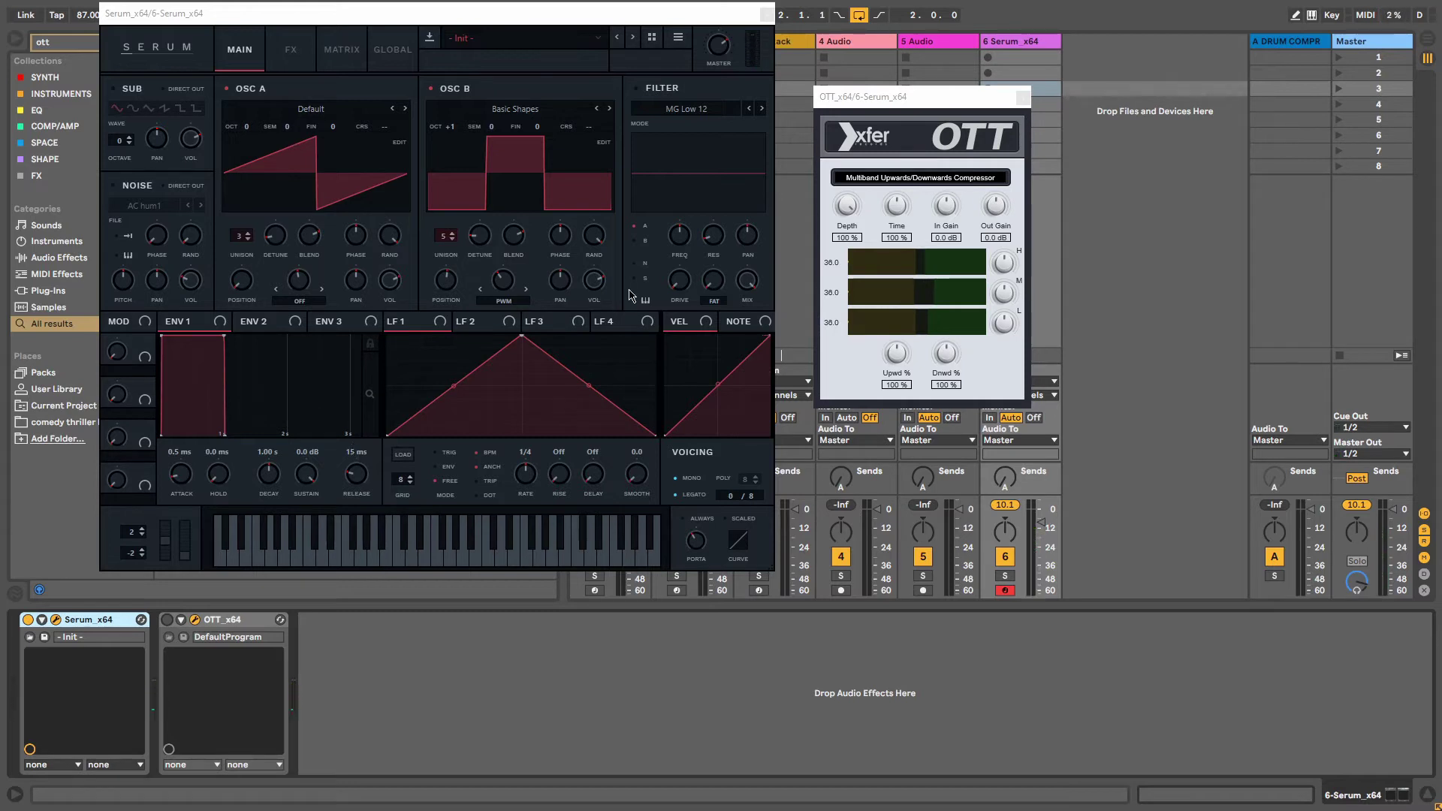
click(167, 620)
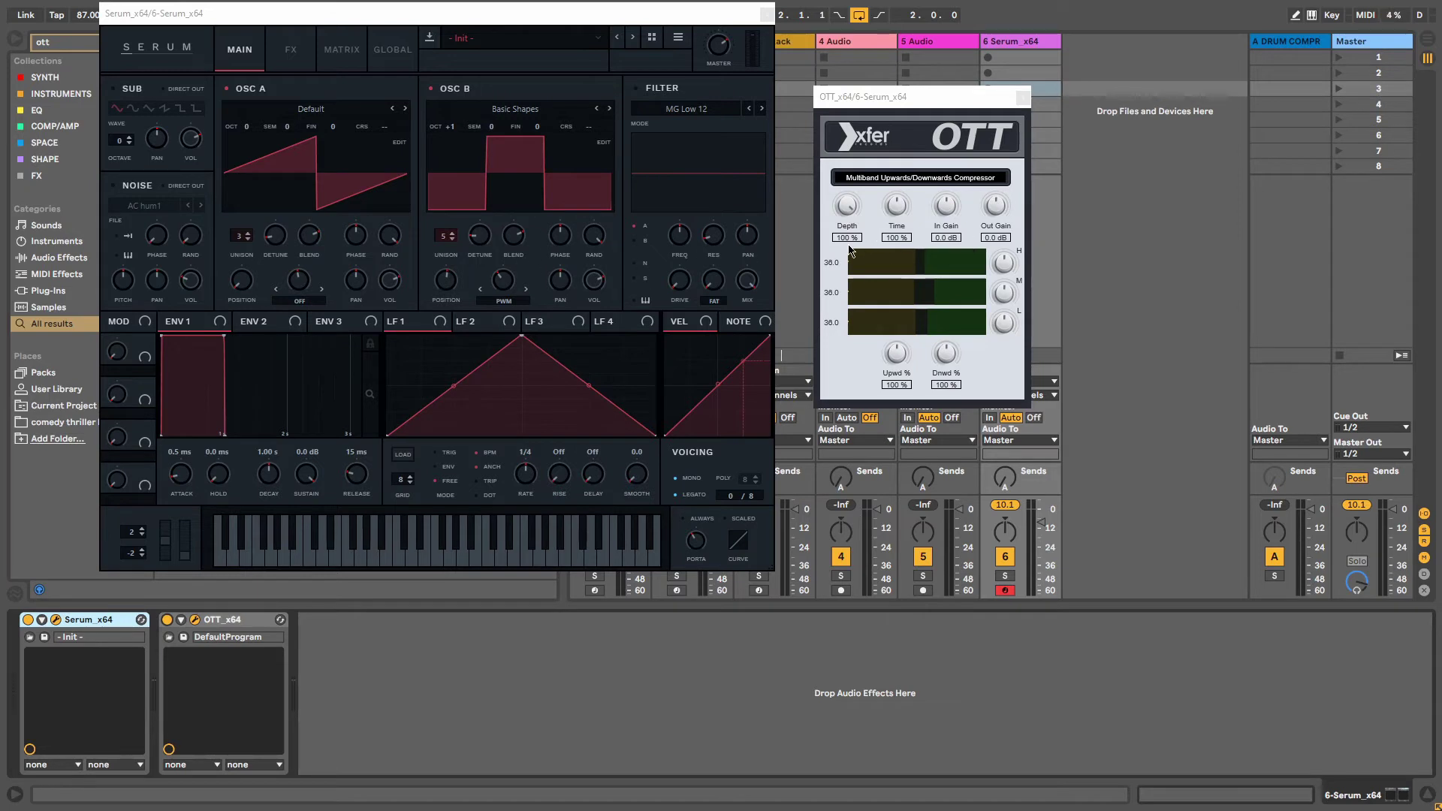
- Bring the Xfer OTT window into focus beside Serum, all settings at default
click(848, 191)
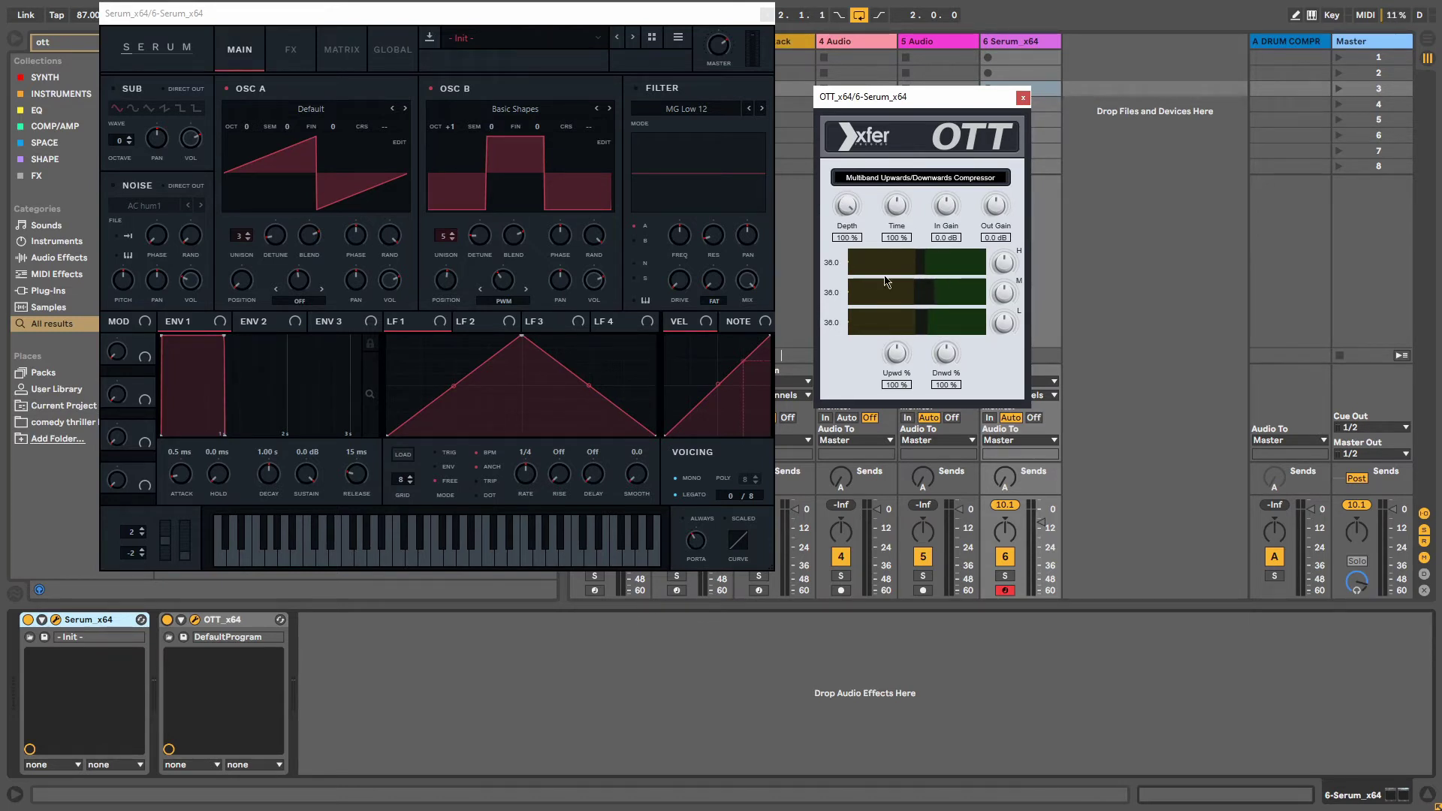
- Lower OTT's Depth to about 61 %, then raise it back to 100 %
drag(846, 210, 847, 283)
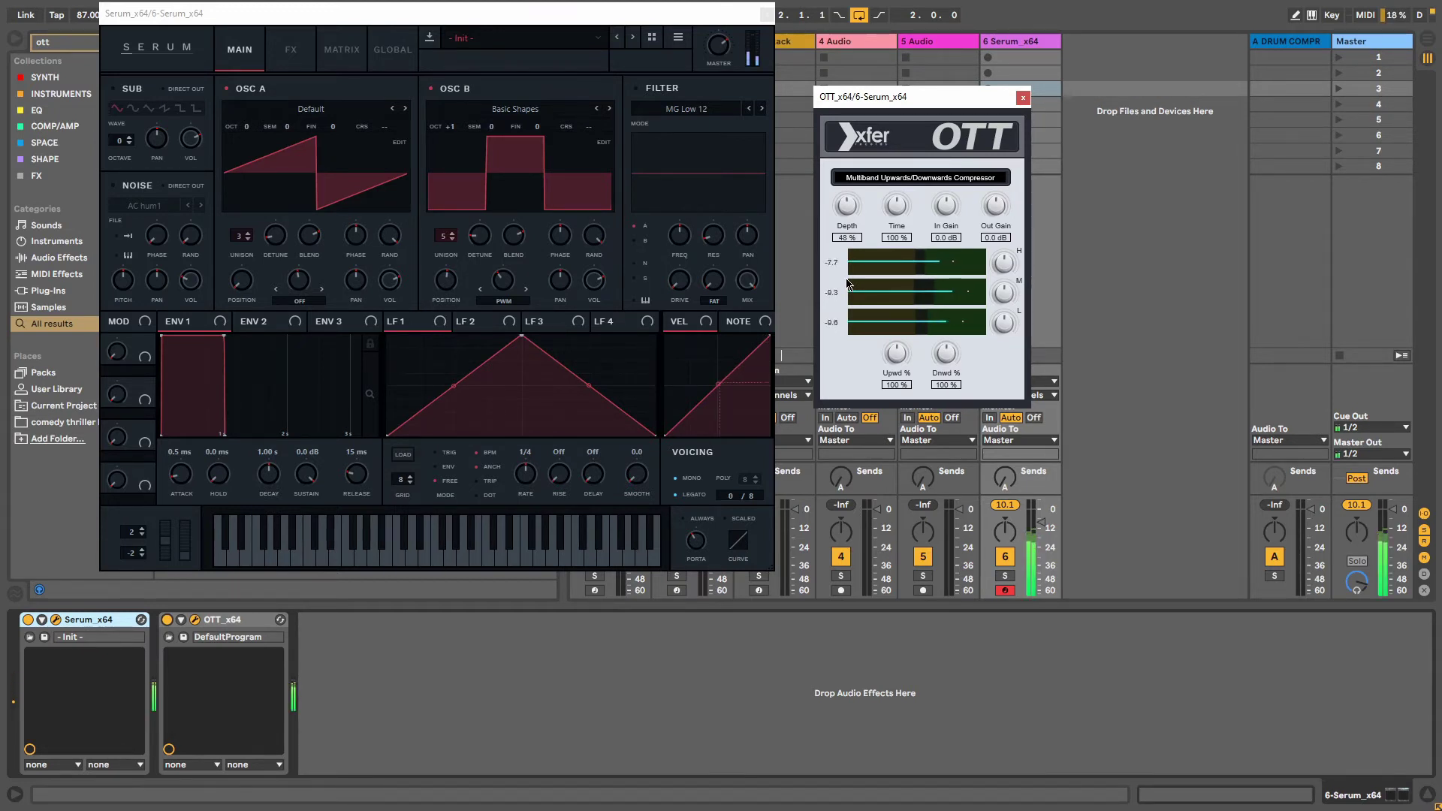
drag(850, 217, 852, 22)
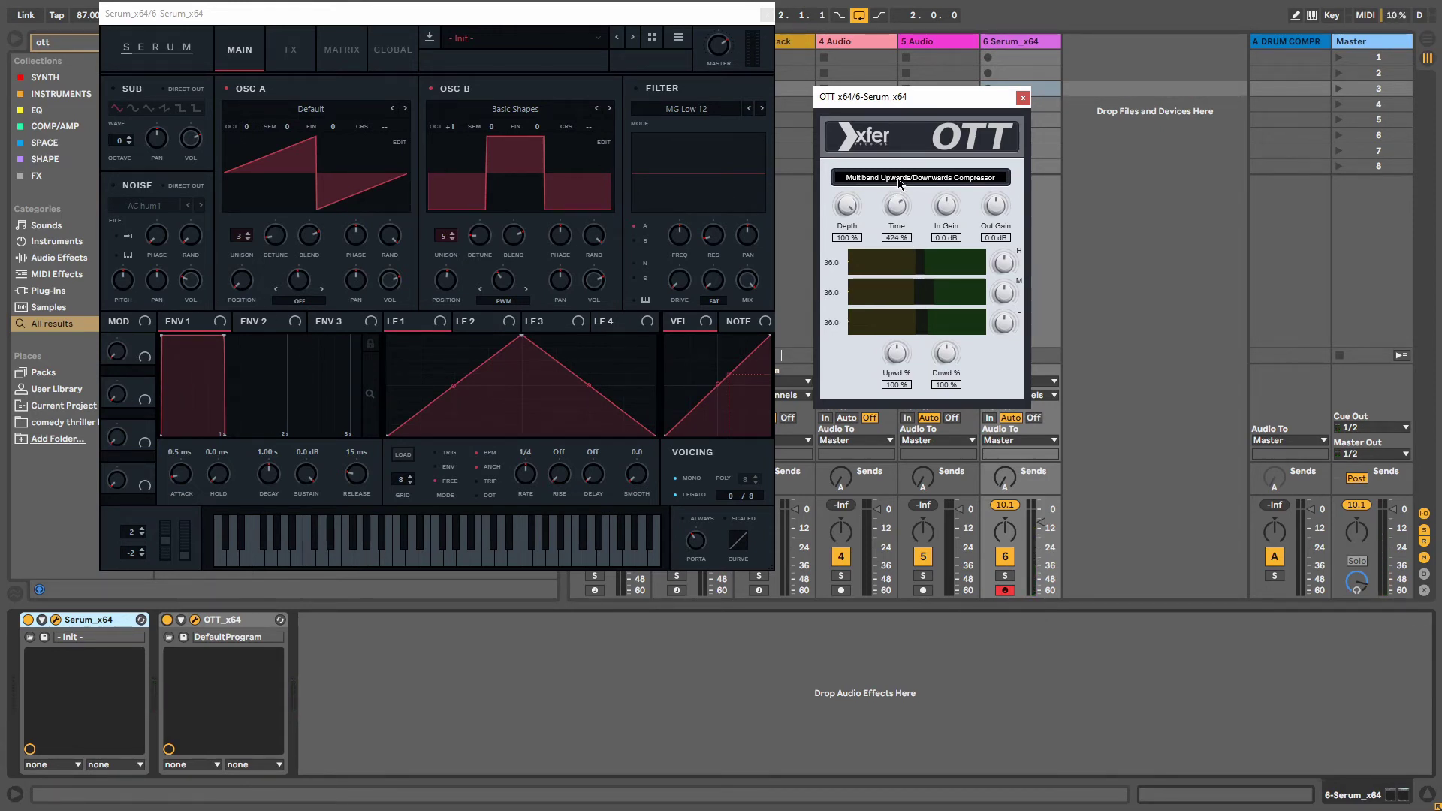
- Sweep OTT's Time from 0 % up to its 1000 % maximum, then set it back to 100 %
drag(898, 248, 903, 217)
drag(905, 214, 927, 389)
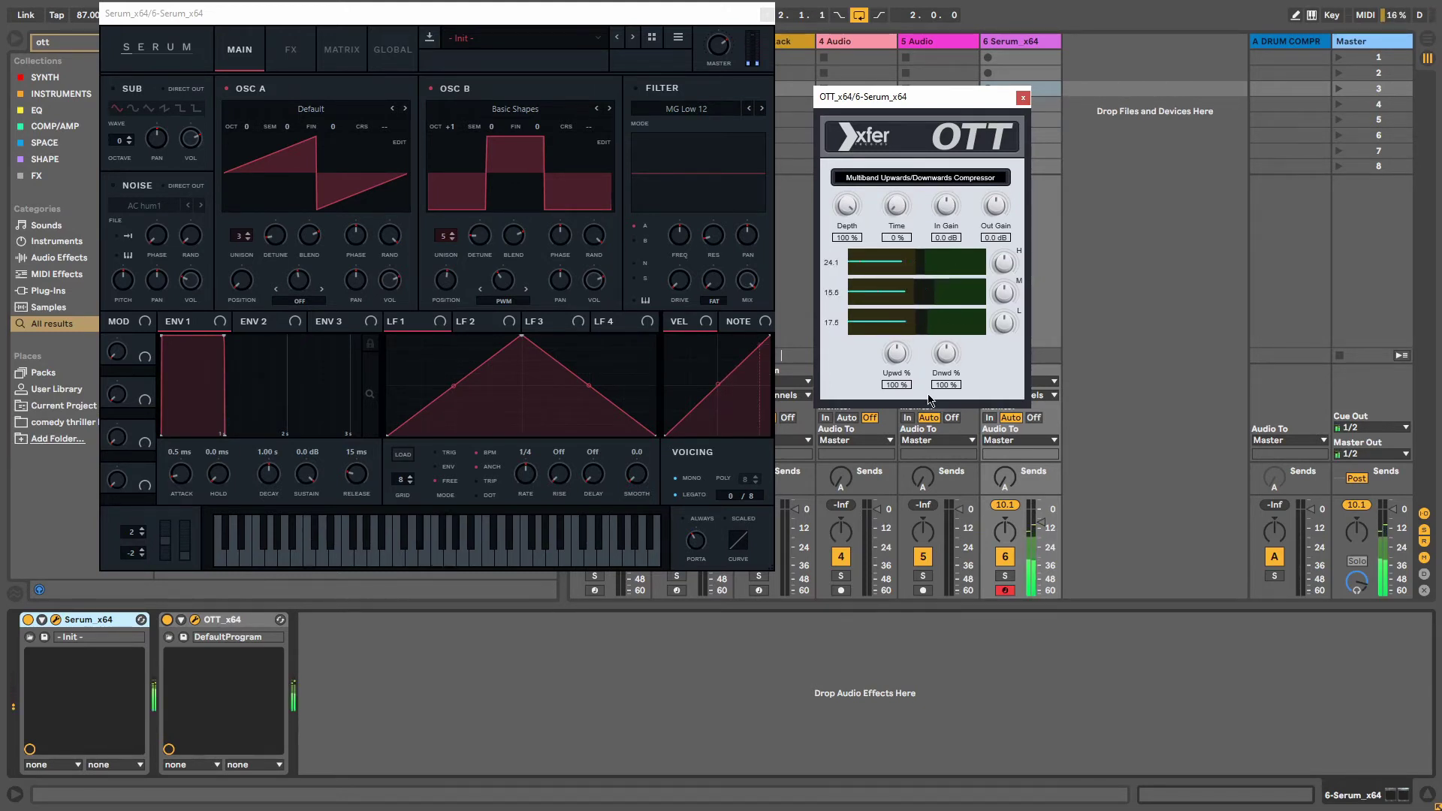
drag(895, 204, 904, 119)
scroll(894, 203, up, 2)
drag(894, 203, 941, 50)
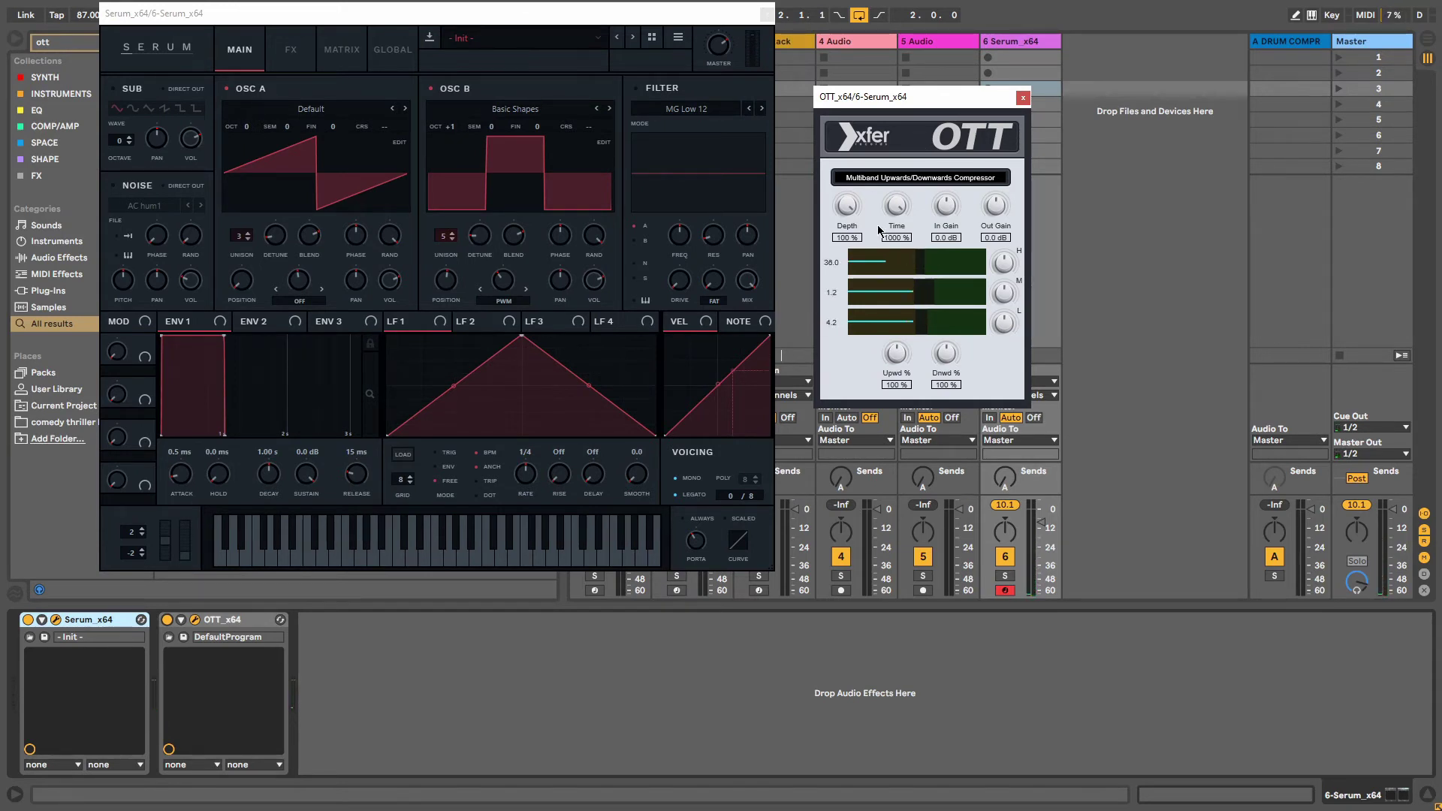
drag(897, 207, 935, 299)
drag(897, 350, 948, 353)
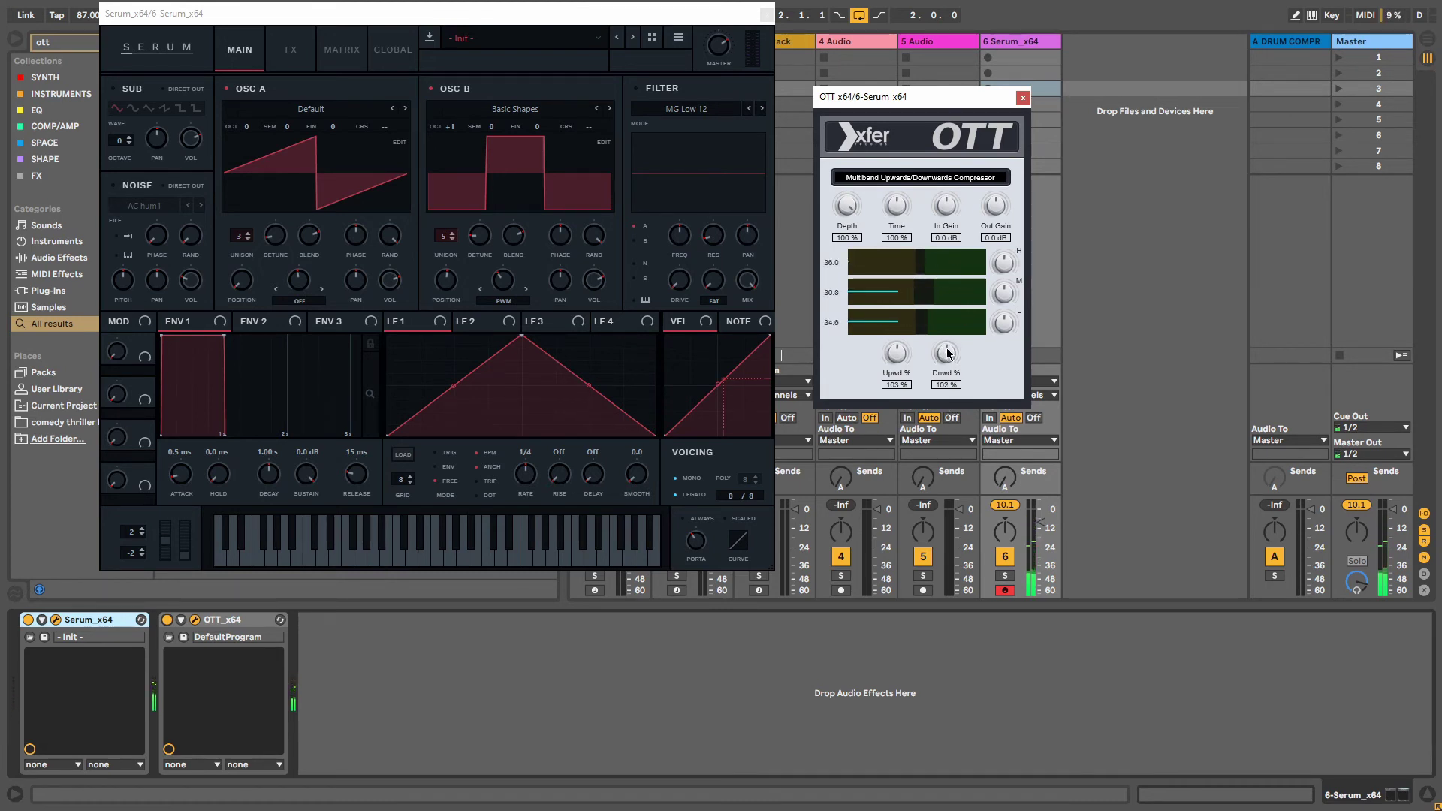
double_click(896, 354)
double_click(946, 353)
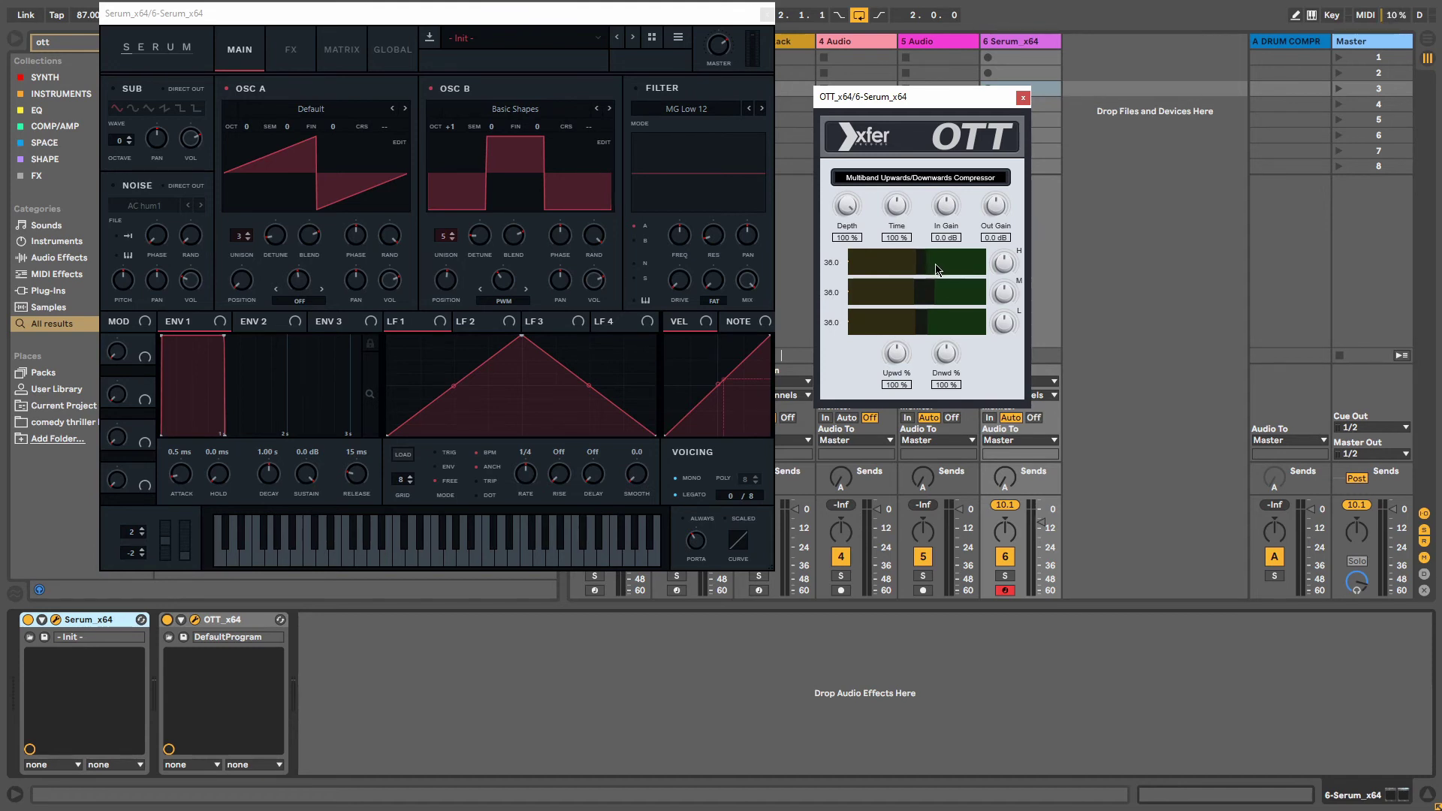
- Shift OTT's high and mid band threshold zones left, then close the Serum window
mouse_move(937, 270)
mouse_down()
mouse_move(879, 274)
mouse_move(956, 269)
mouse_up()
mouse_move(918, 270)
mouse_down()
mouse_move(860, 267)
mouse_move(933, 268)
mouse_move(918, 268)
mouse_up()
drag(903, 297, 916, 333)
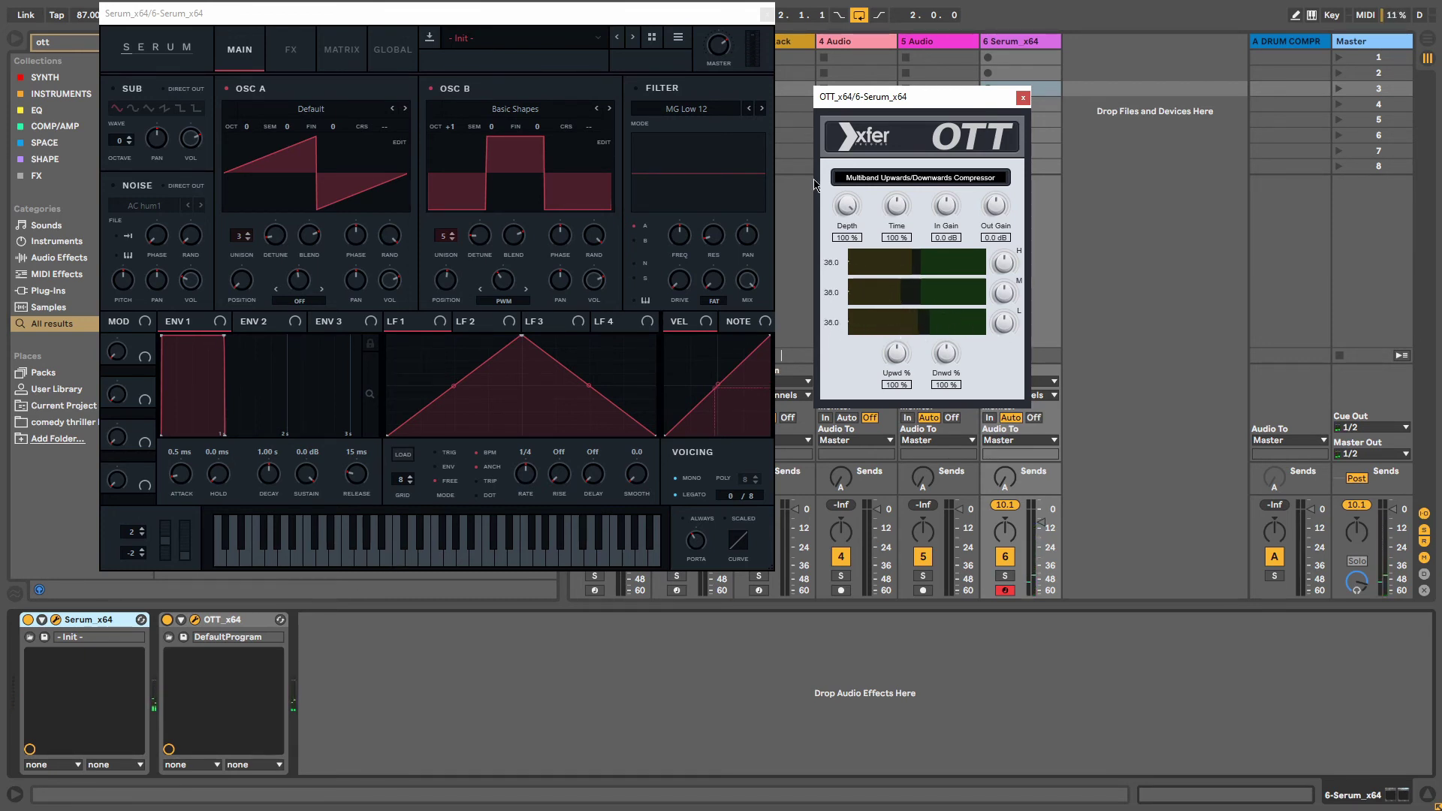
click(767, 13)
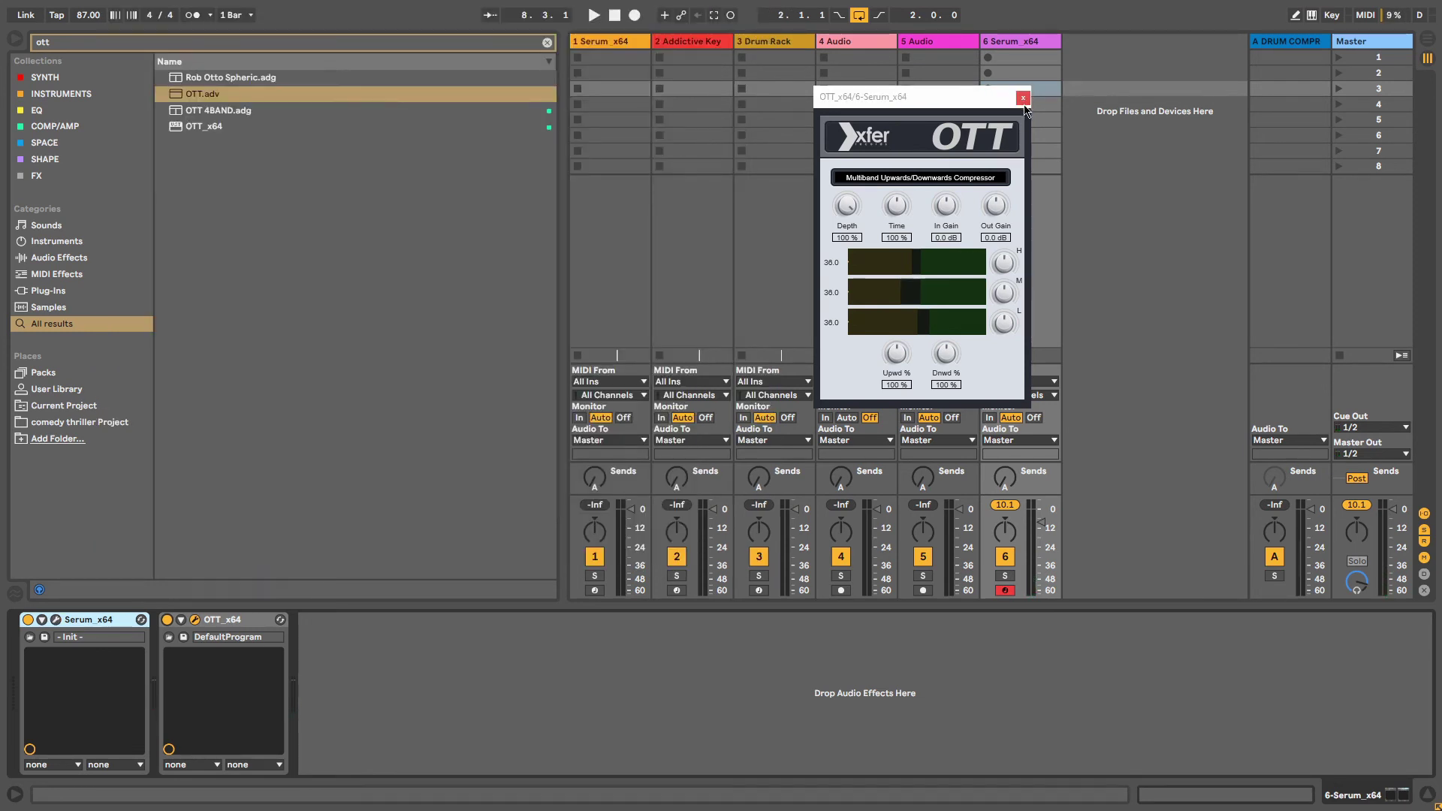
- Close the OTT window, add Ableton's stock OTT after OTT_x64, and deactivate OTT_x64
click(1022, 97)
drag(228, 97, 377, 679)
click(166, 619)
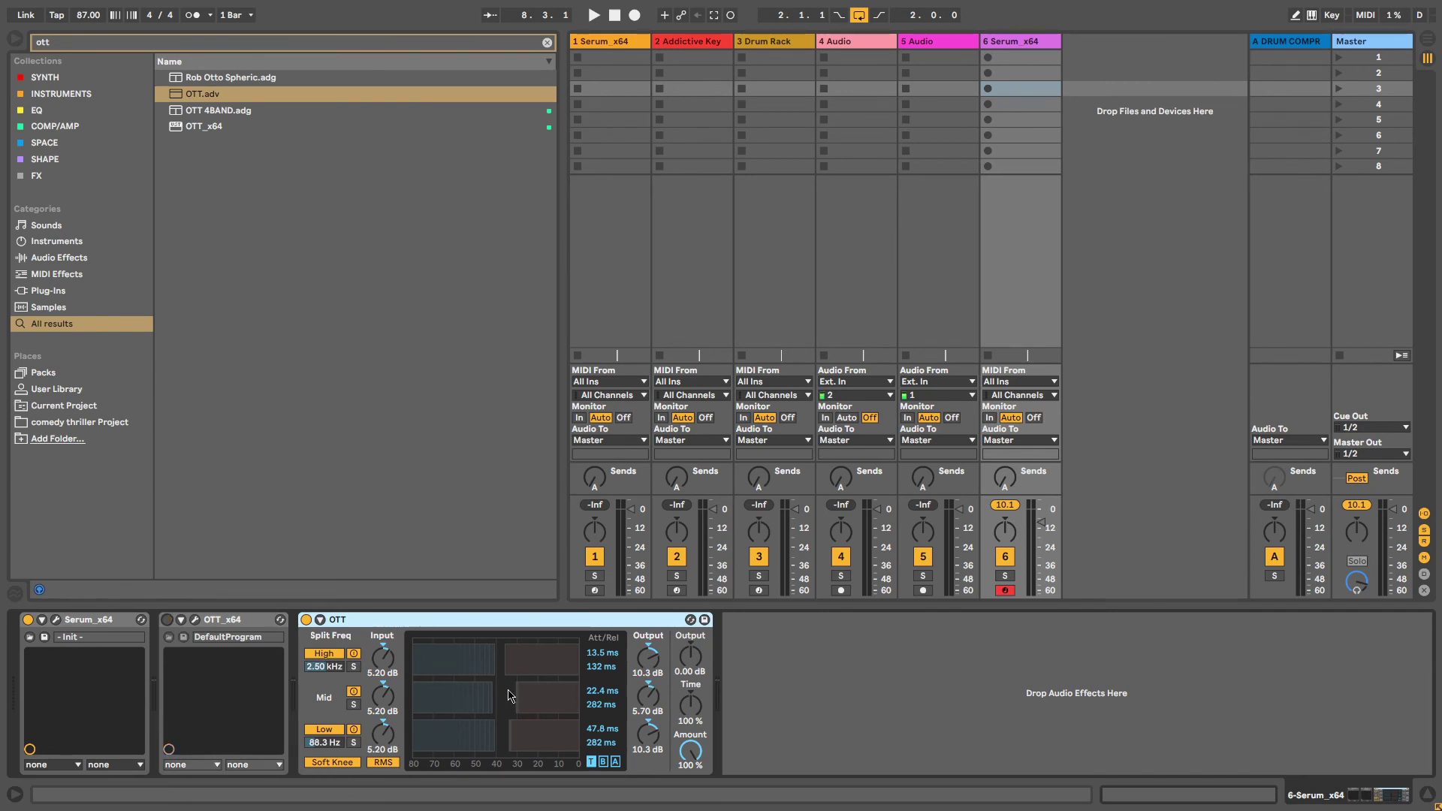
- Widen the stock OTT's mid band threshold block to match the other bands
drag(516, 693, 553, 693)
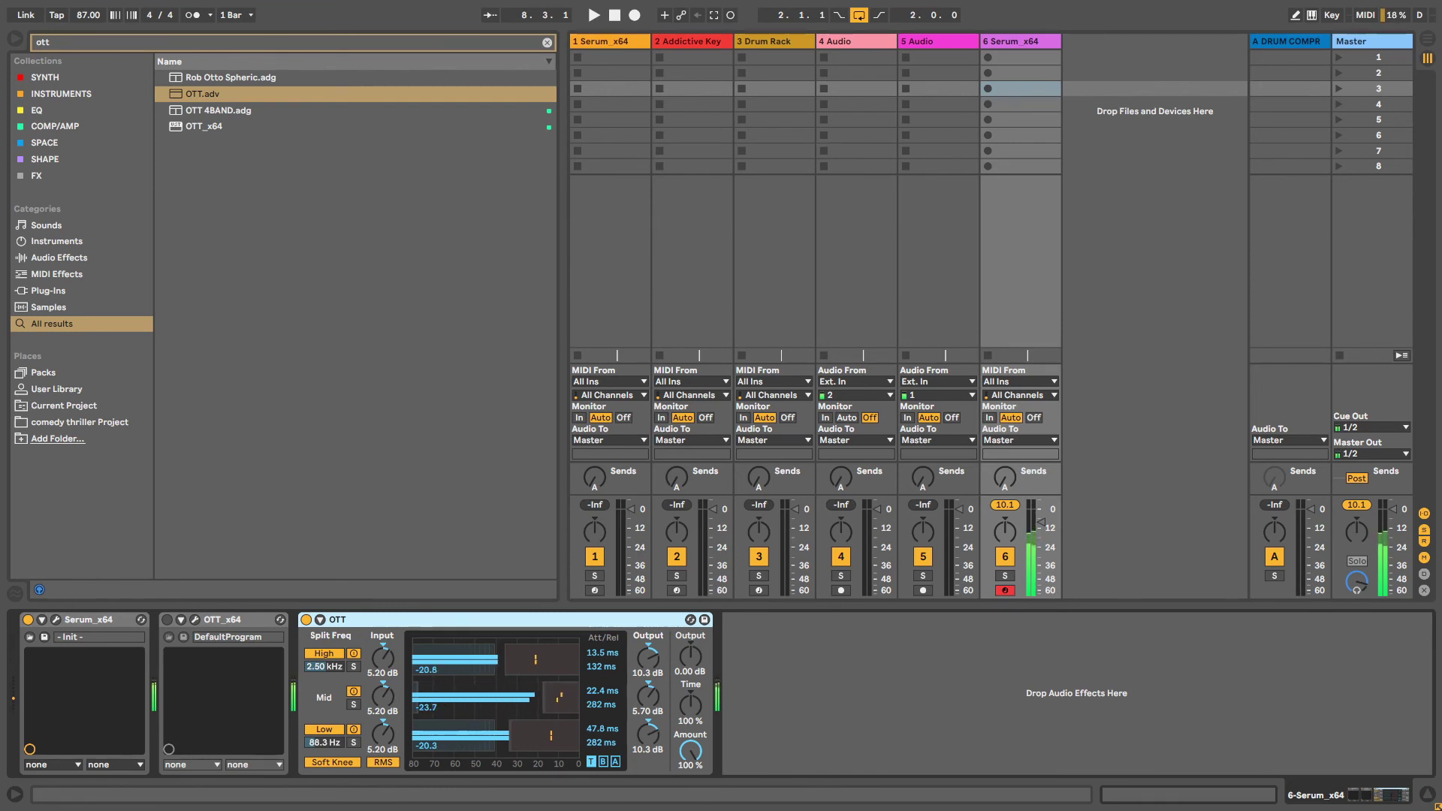
drag(425, 703, 501, 702)
key(shift+question)
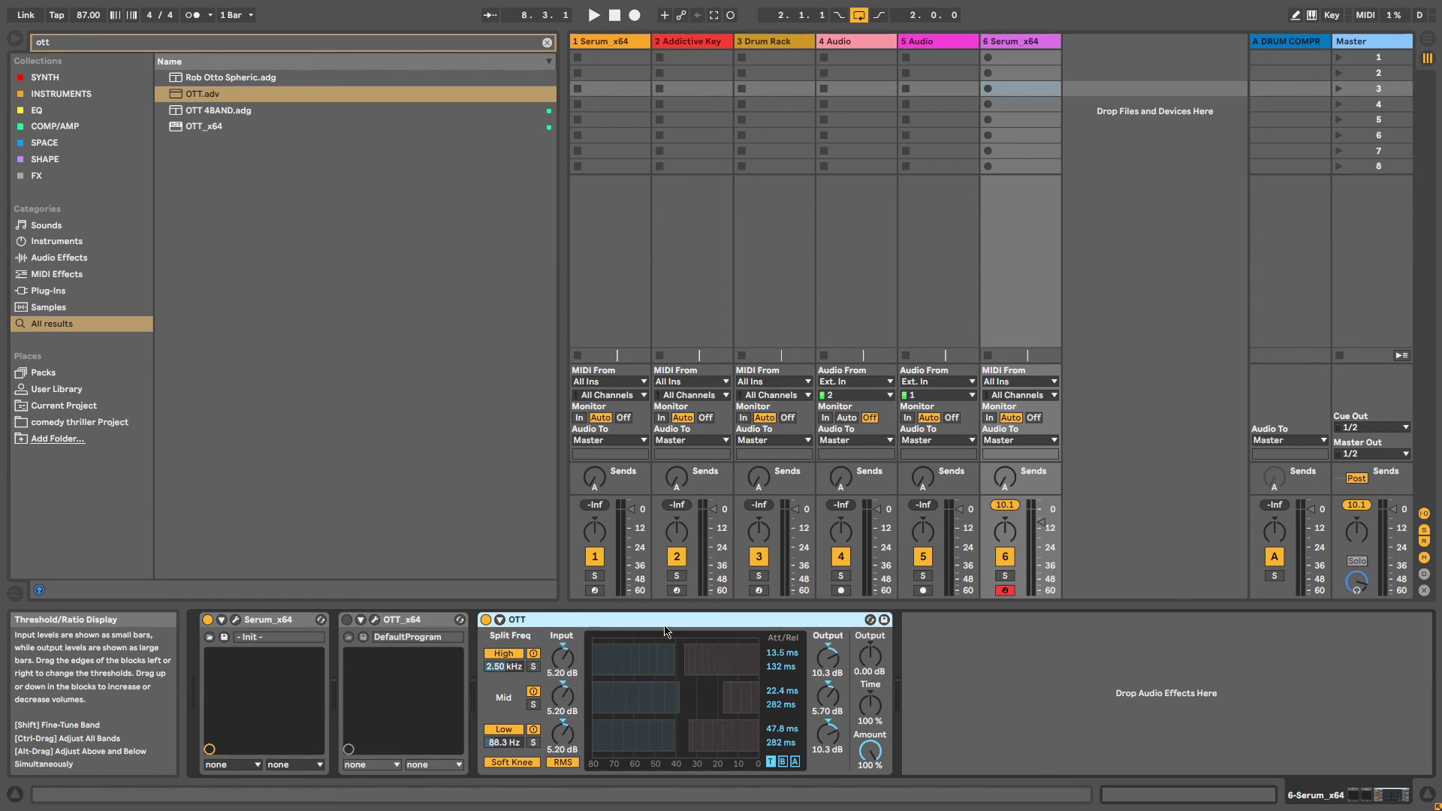
- Reopen the OTT_x64 window, switch it on, and deactivate the stock OTT device
click(375, 619)
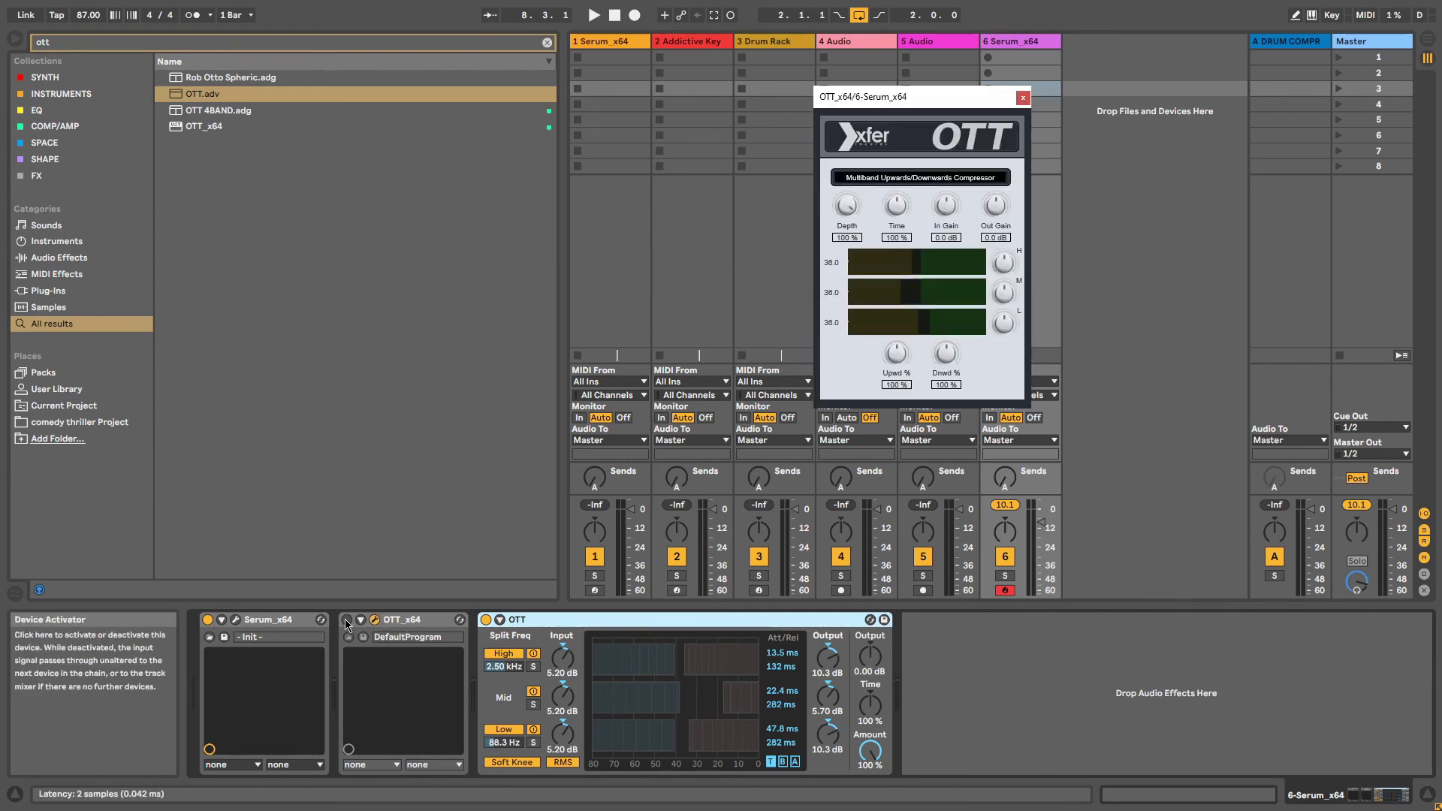
click(347, 620)
click(486, 619)
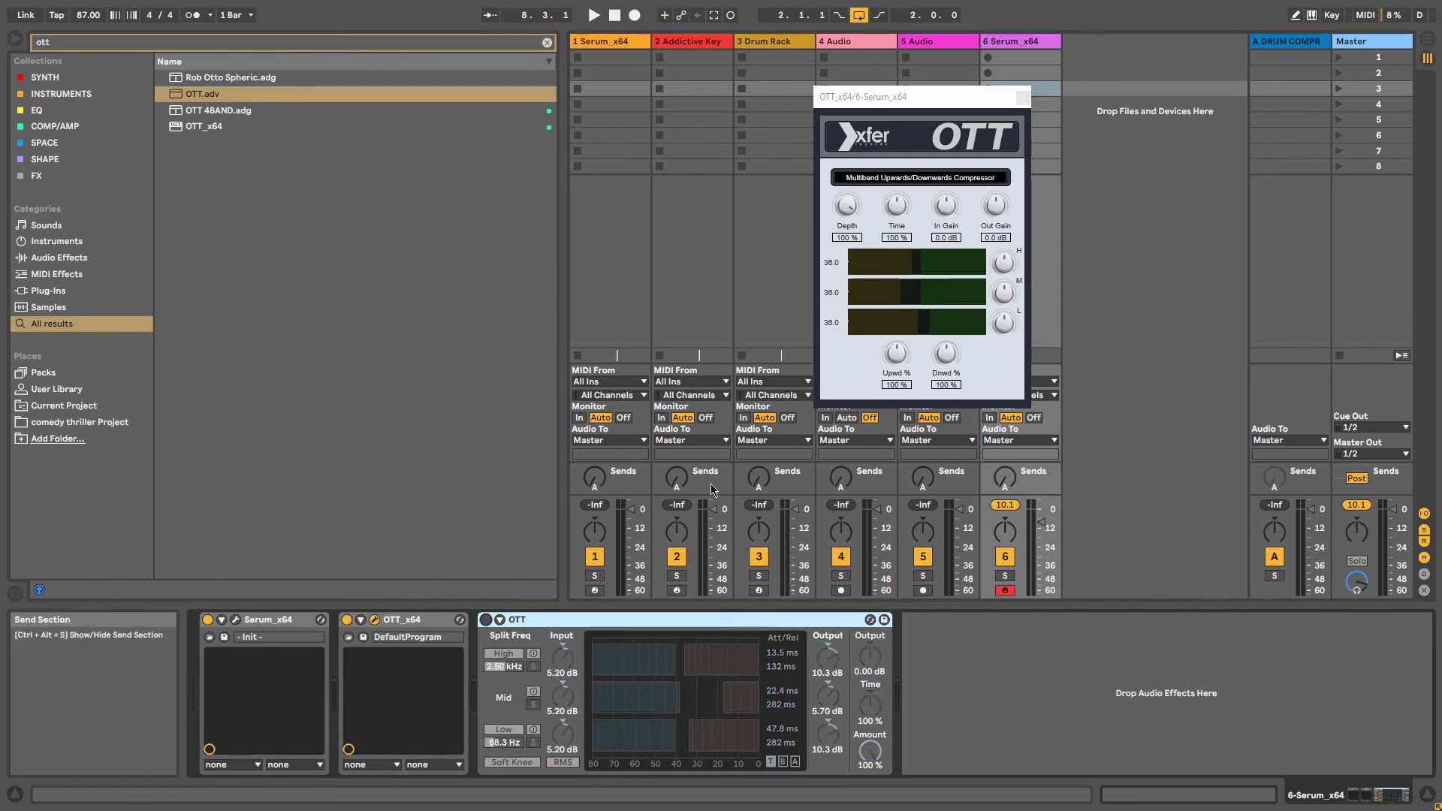